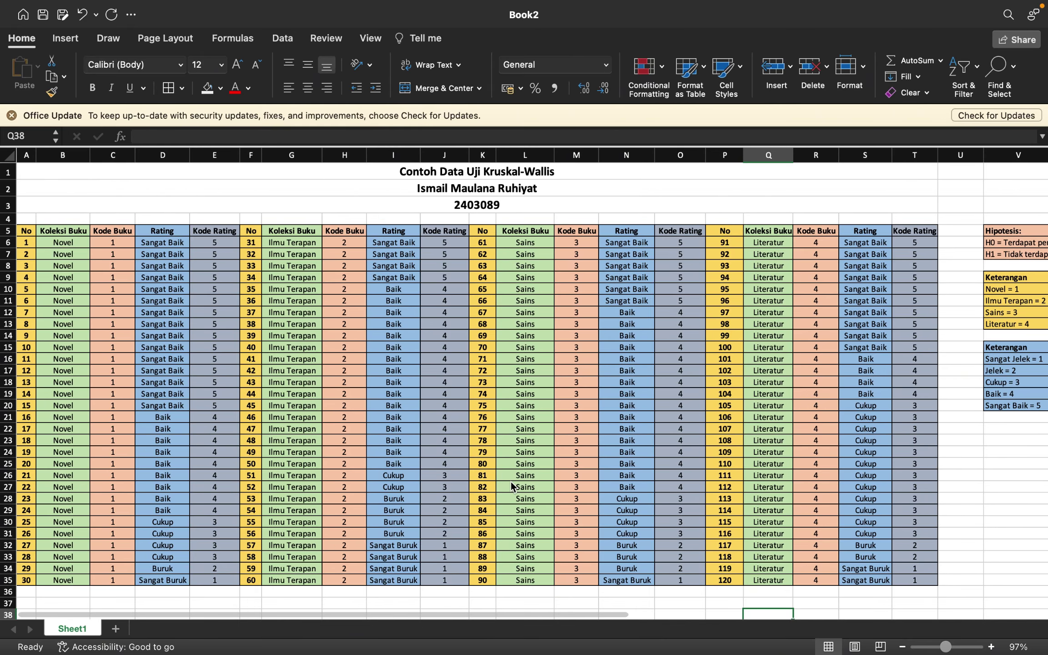
- Examine the hypotheses and the two Keterangan code legends beside the book rating data
scroll(733, 394, "right", 10)
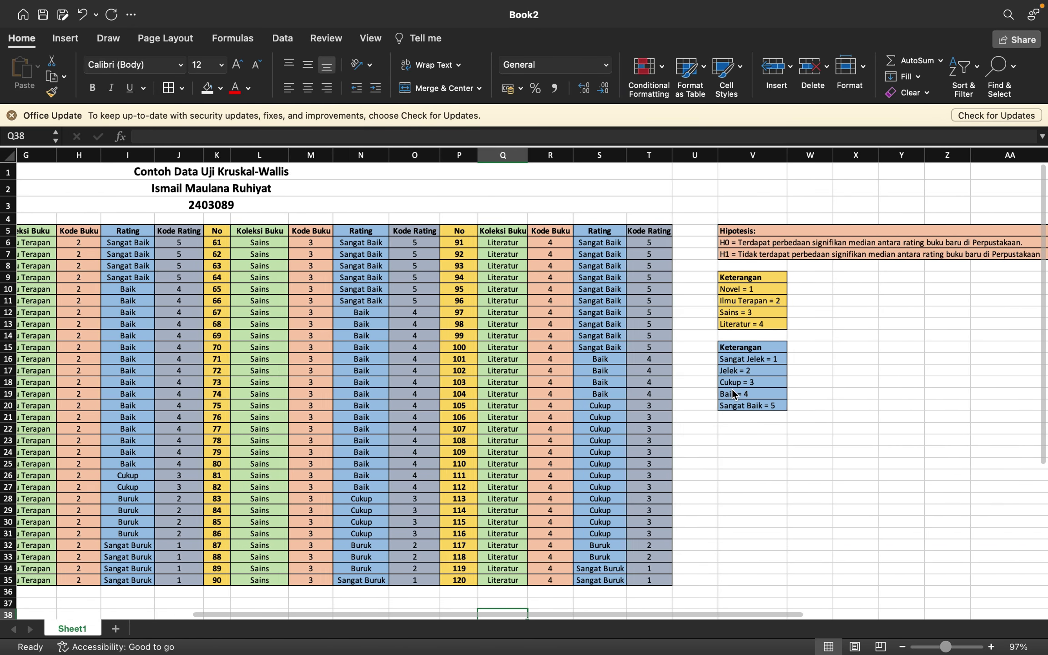
scroll(732, 394, "right", 2)
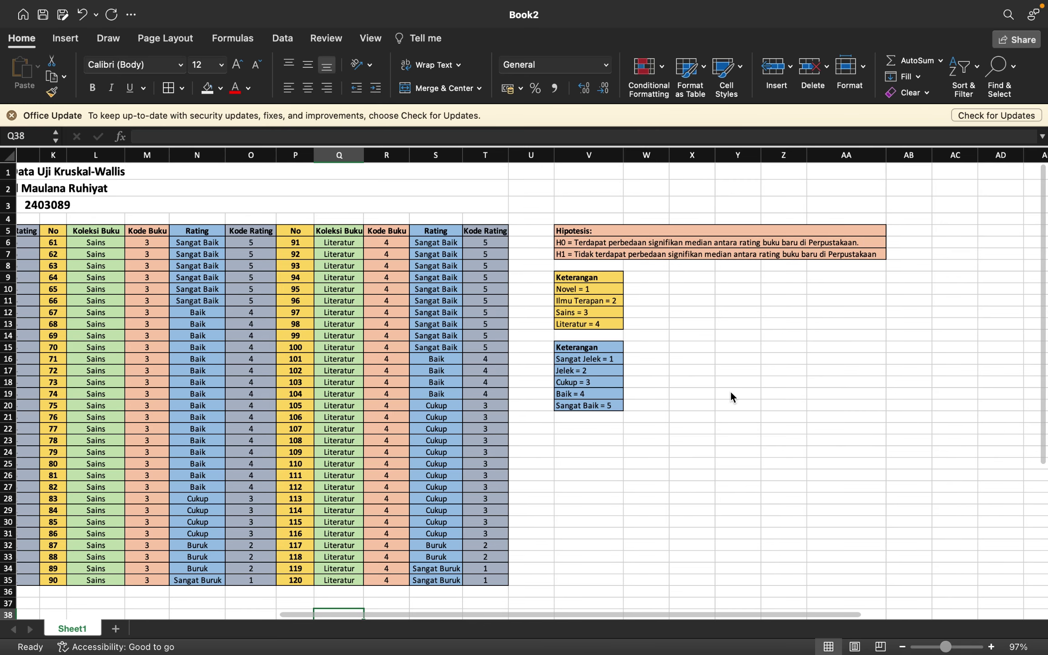
scroll(730, 391, "right", 3)
scroll(727, 404, "up", 4)
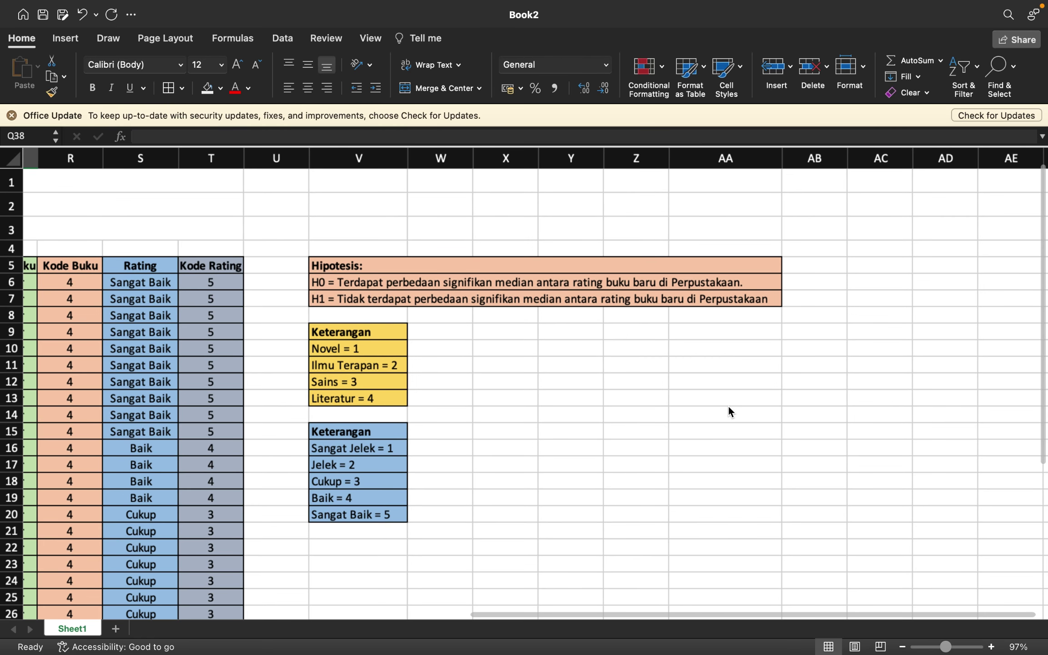
scroll(565, 362, "up", 4)
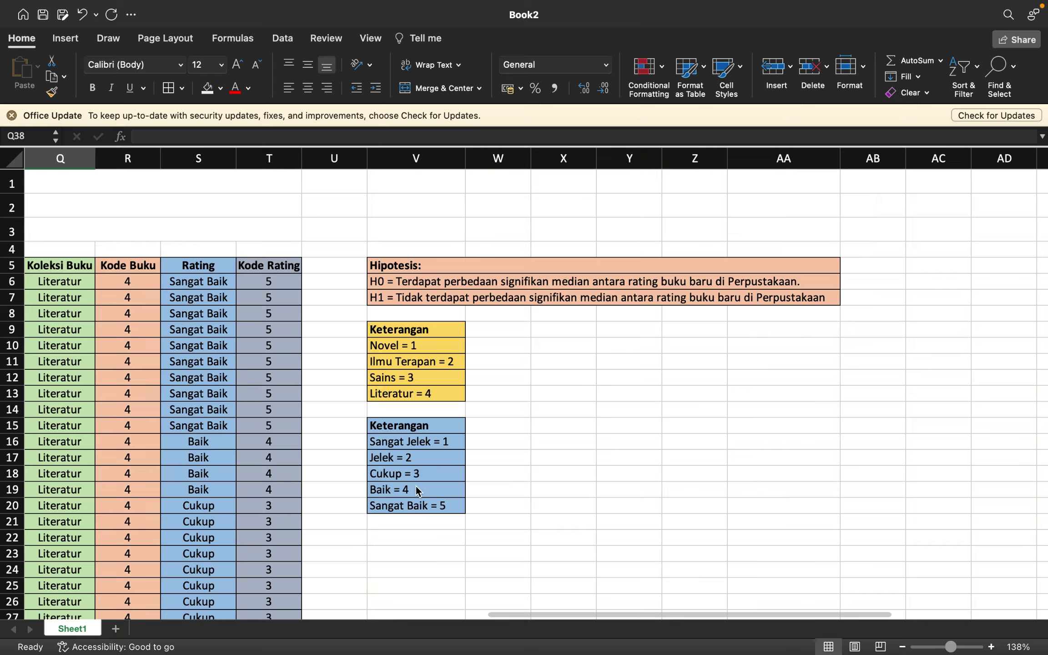
scroll(423, 505, "down", 8)
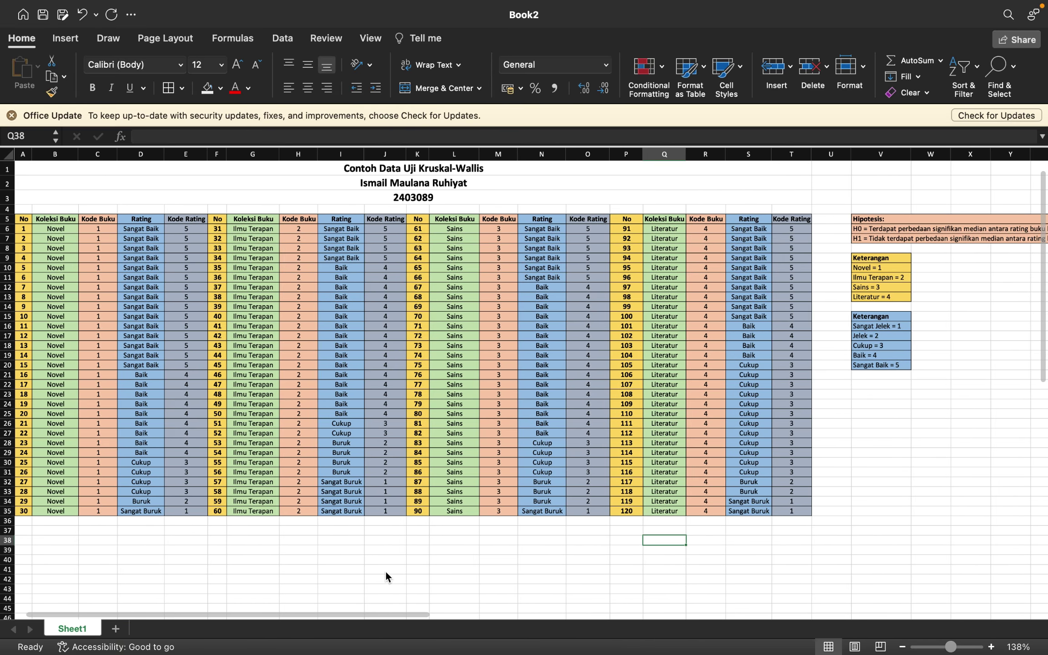
key("ctrl+Left")
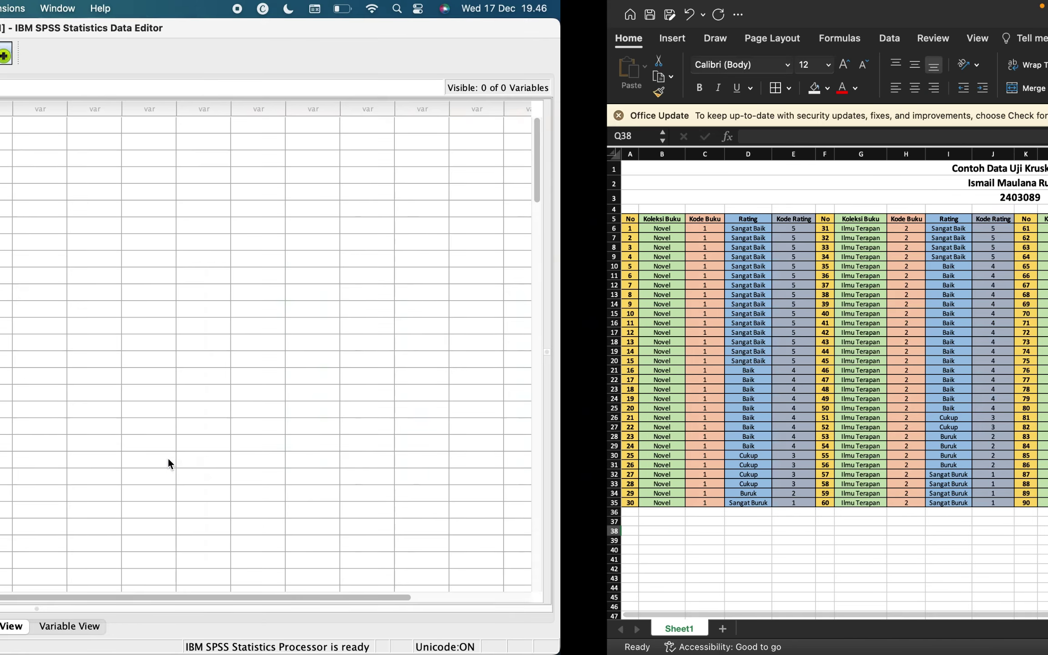
key("ctrl+Right")
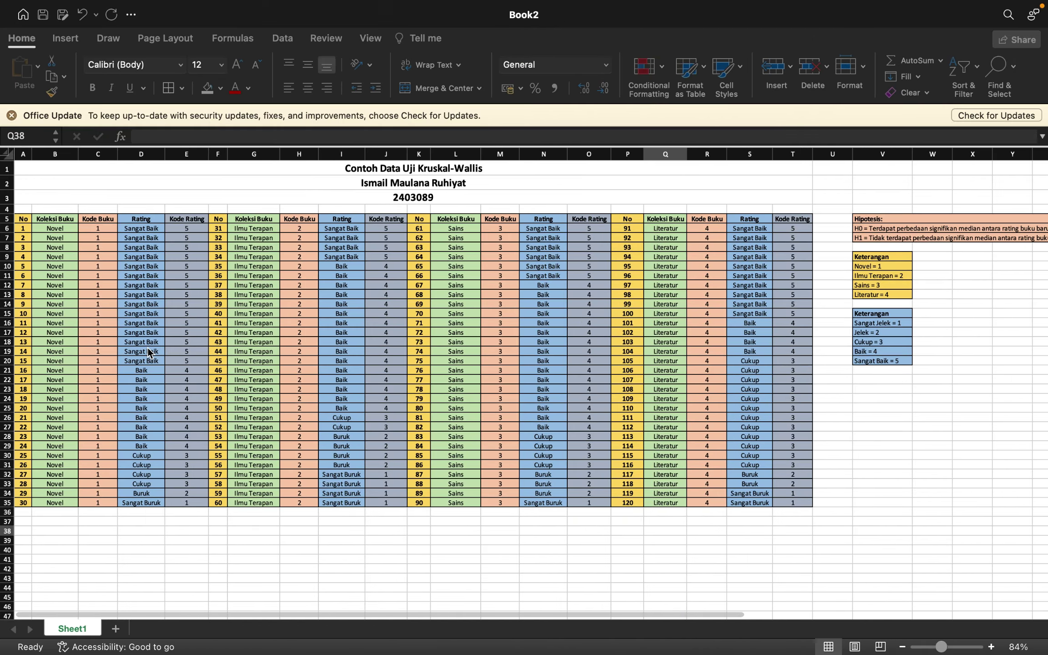
- Copy the Novel Kode Buku values (C6:C35) from Excel into the first column of the SPSS data sheet, starting at row 1
left_click(98, 229)
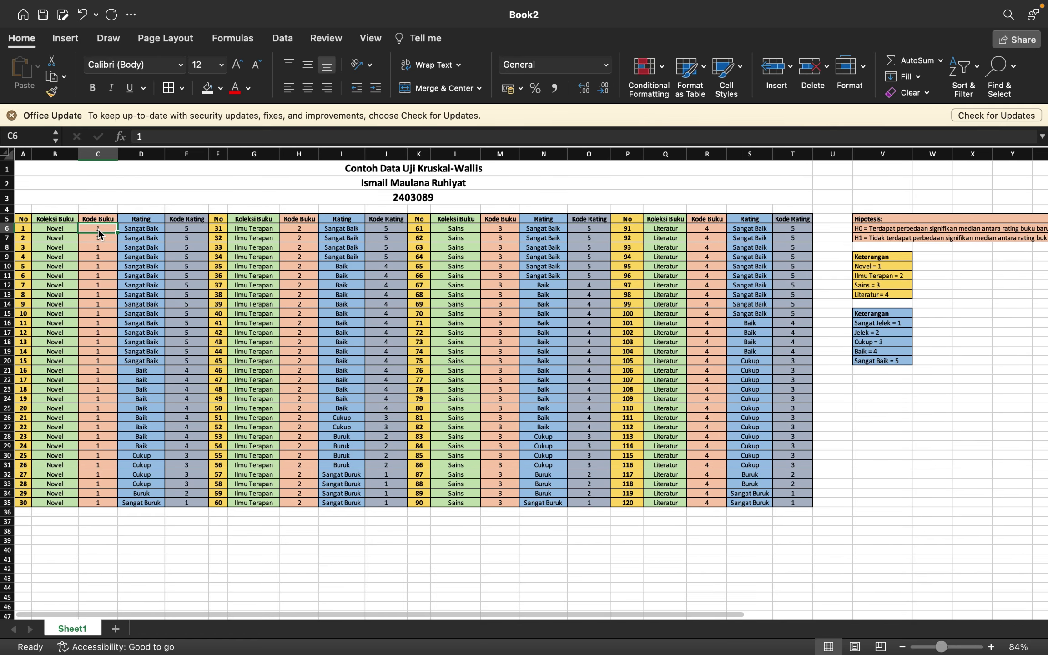
left_click_drag(107, 275, 110, 500)
key("super+c")
key("ctrl+Left")
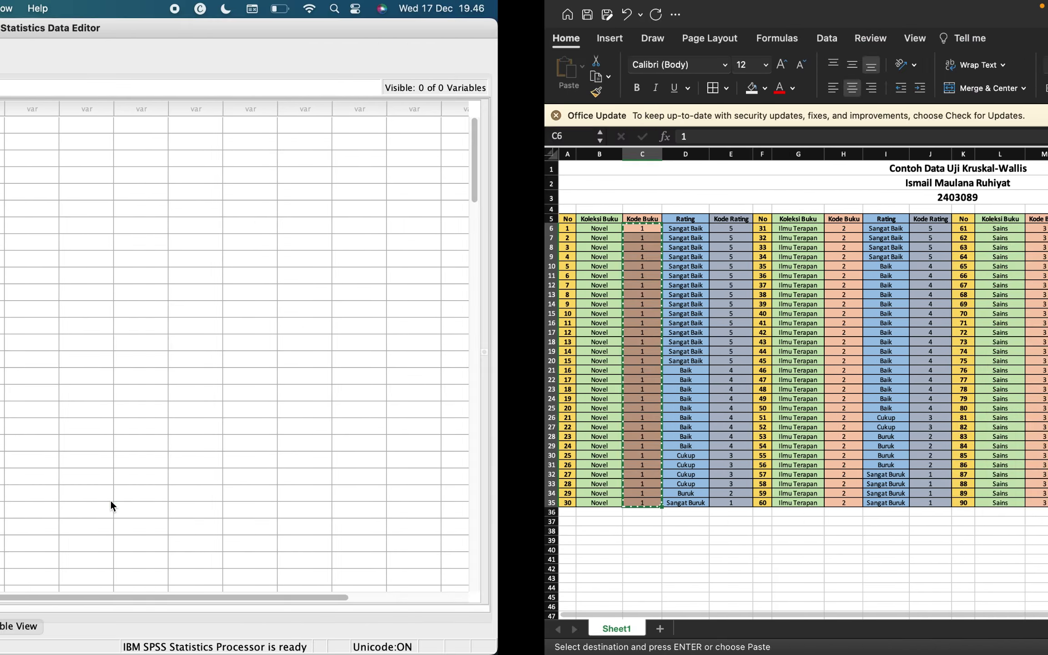
left_click(97, 120)
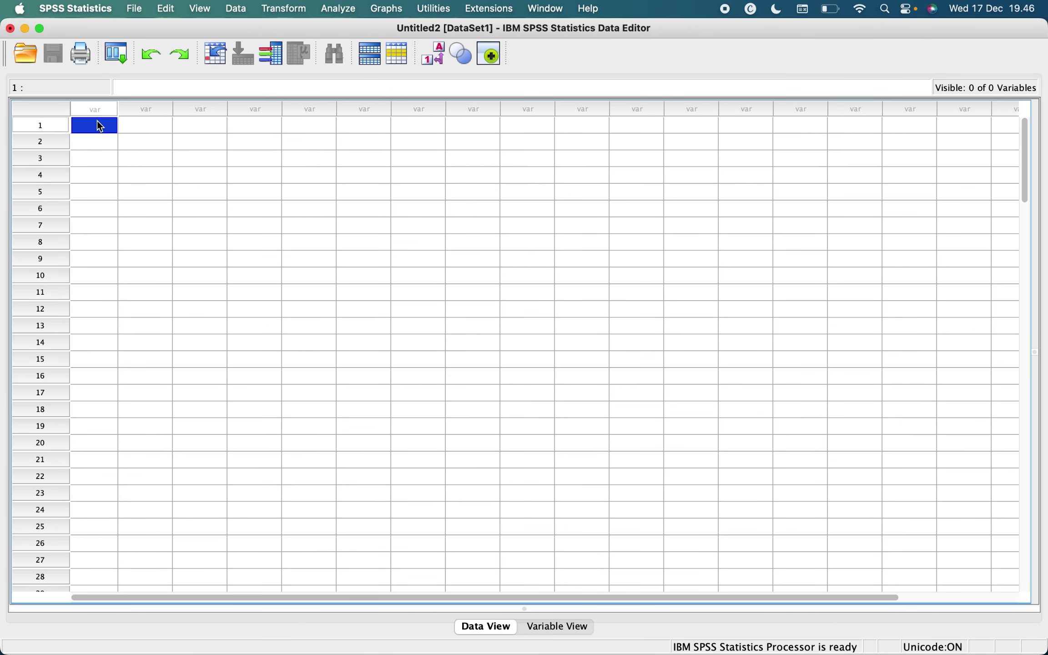
key("super+v")
- Copy the Novel Kode Rating values (E6:E35) from Excel into the second SPSS column, starting at row 1
key("ctrl+Right")
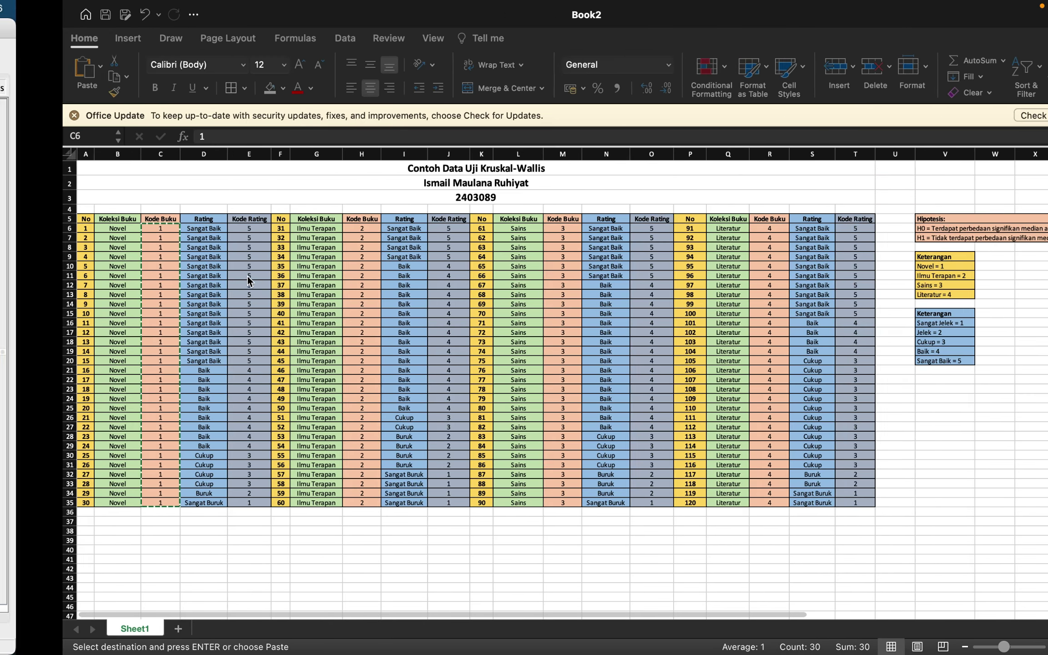
left_click_drag(192, 228, 191, 501)
key("super+c")
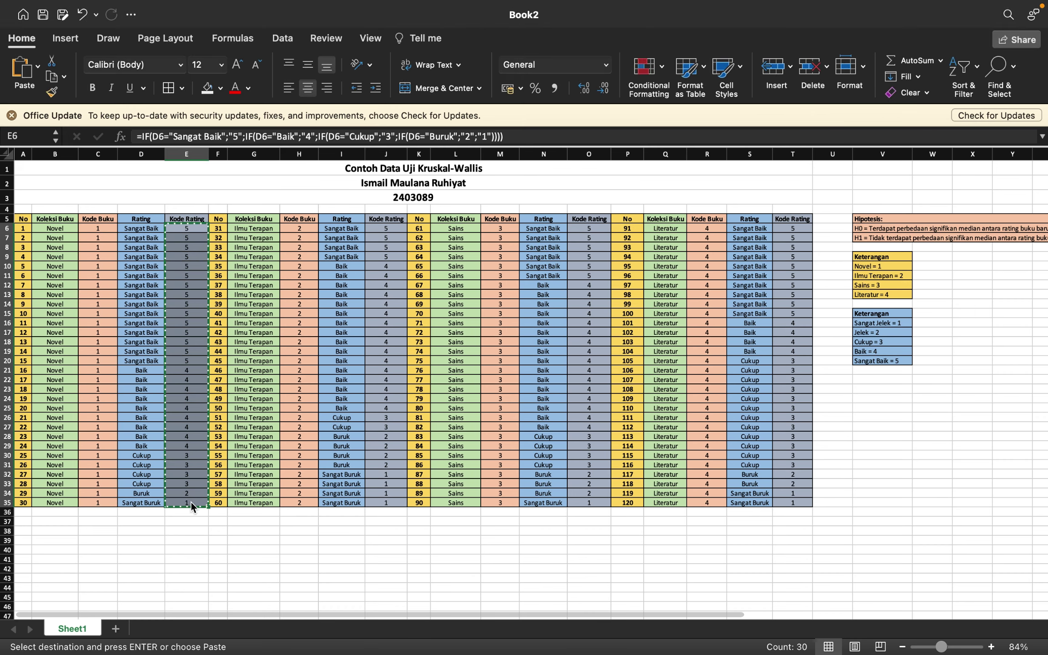
key("ctrl+Left")
left_click(145, 132)
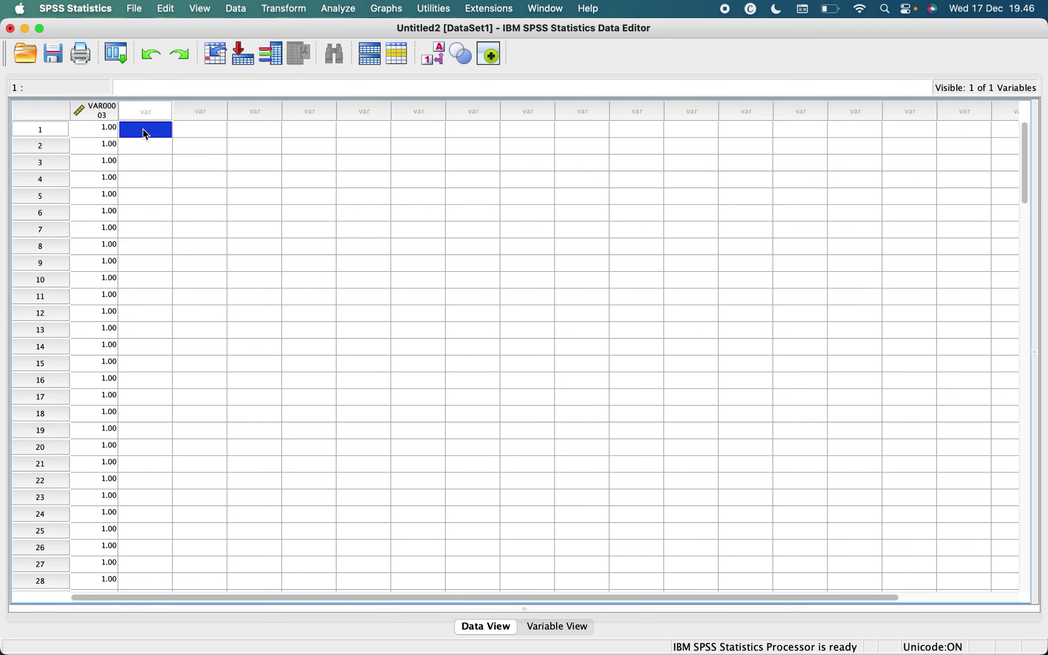
key("super+v")
- Copy the Ilmu Terapan Kode Buku values (H6:H35) from Excel into the first SPSS column, starting at row 31
scroll(202, 252, "down", 6)
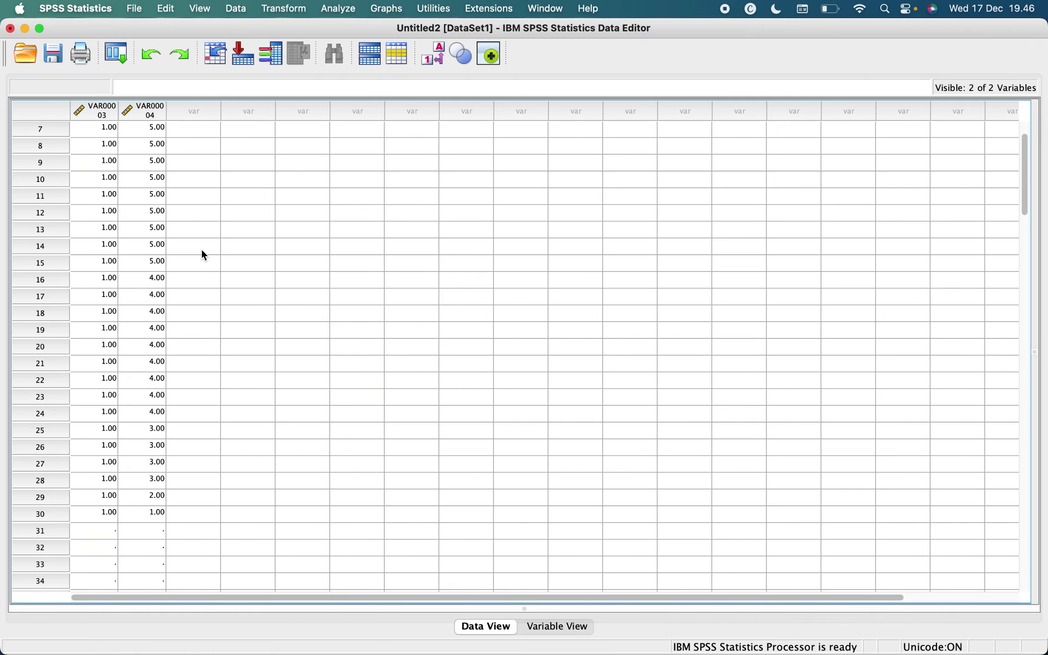
left_click(108, 346)
key("ctrl+Right")
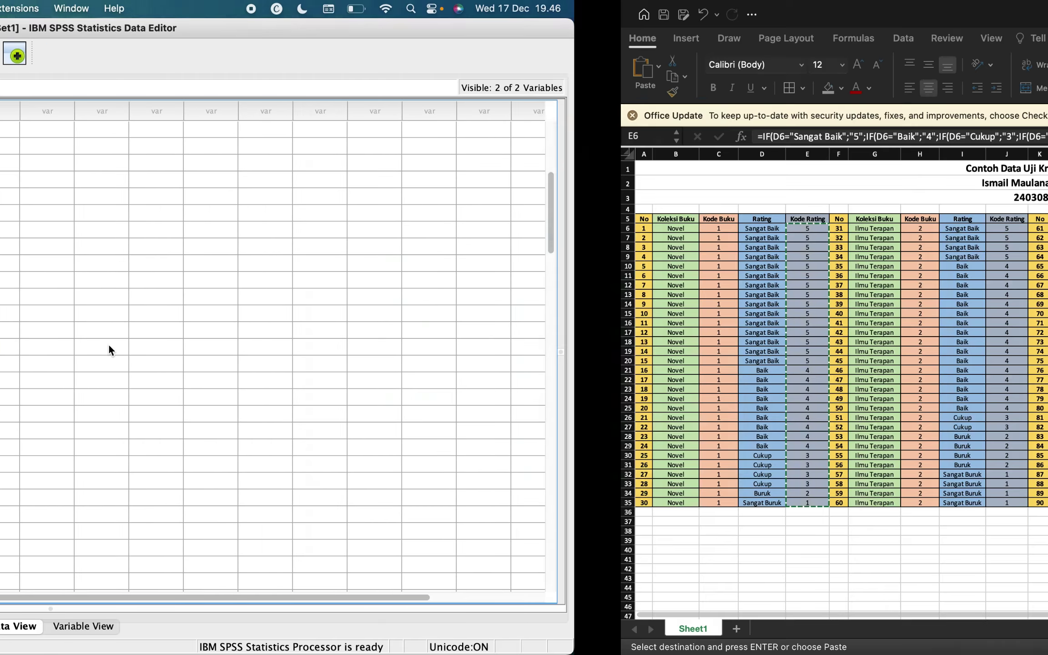
left_click_drag(300, 228, 305, 507)
key("super+c")
key("ctrl+Left")
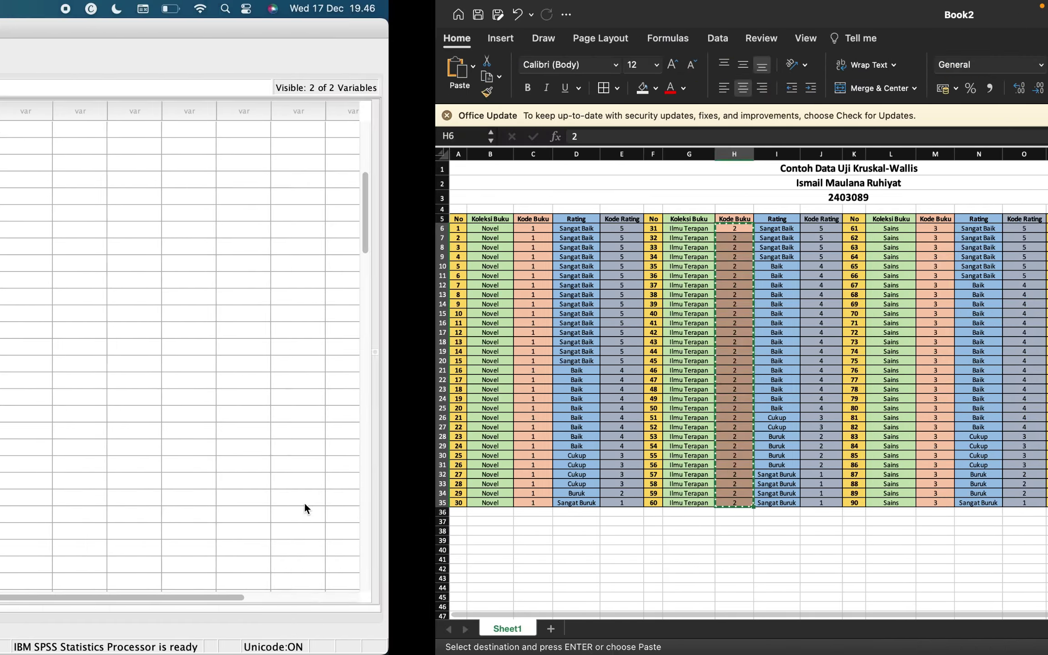
left_click(91, 352)
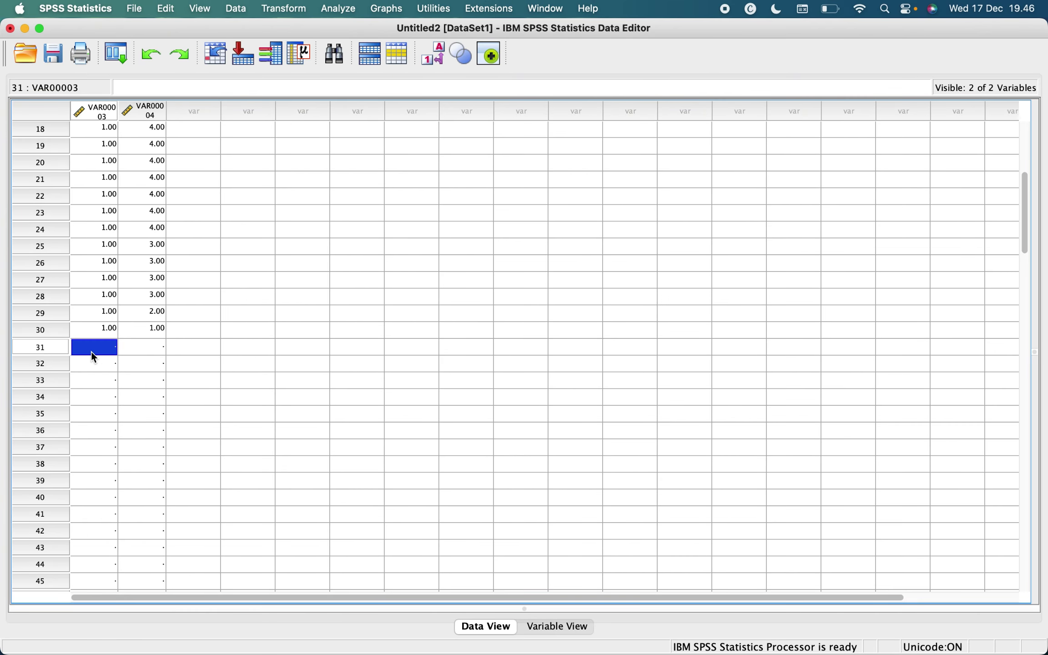
key("super+v")
- Copy the Ilmu Terapan Kode Rating values (J6:J35) from Excel into the second SPSS column, starting at row 31
key("ctrl+Right")
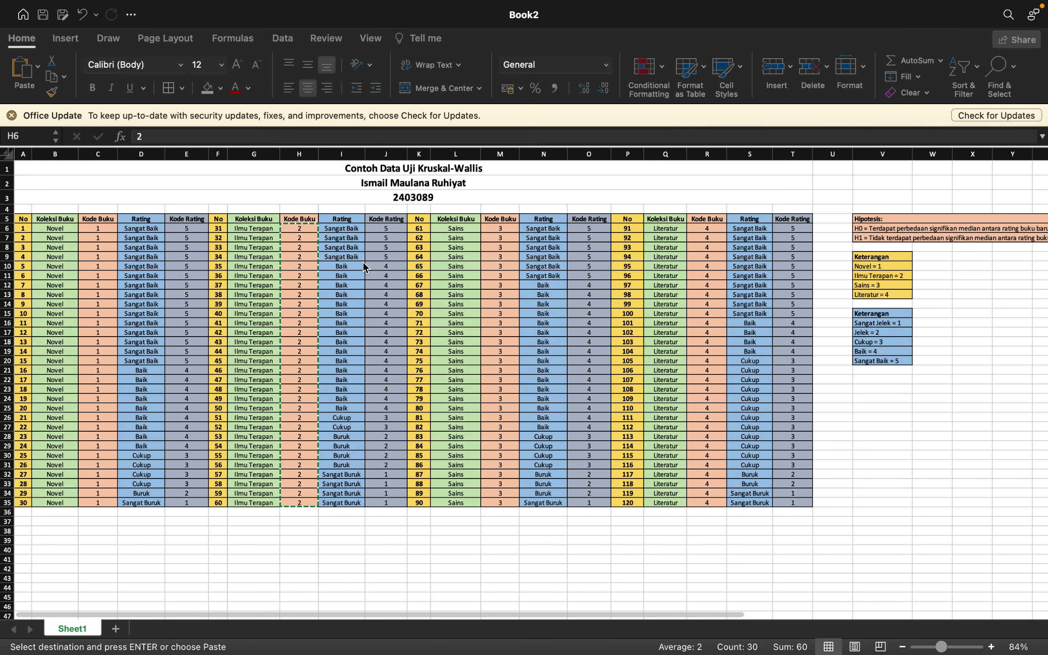
left_click_drag(381, 228, 381, 500)
key("super+c")
key("ctrl+Left")
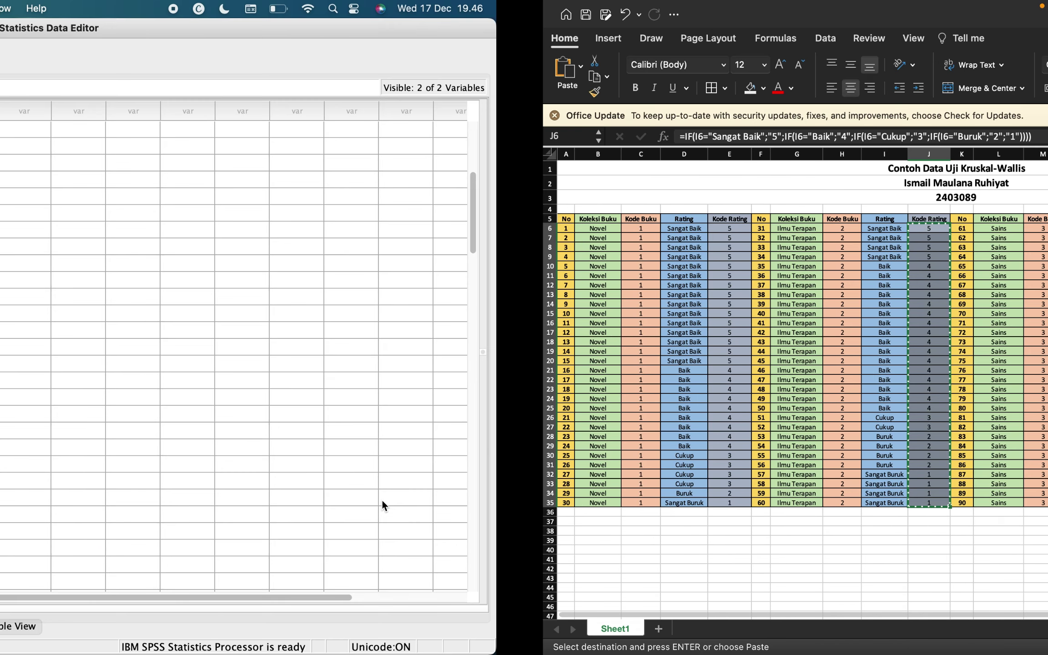
left_click(161, 346)
key("super+v")
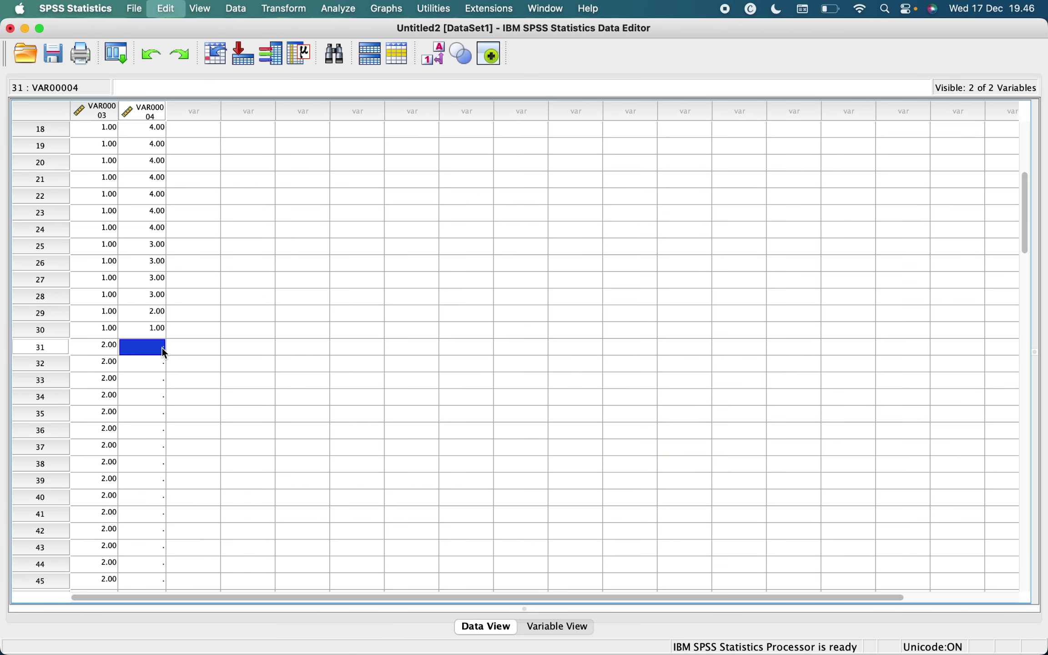
- Copy the Sains Kode Buku values (M6:M35) from Excel into the first SPSS column, starting at row 61
scroll(349, 439, "down", 1)
scroll(349, 442, "down", 10)
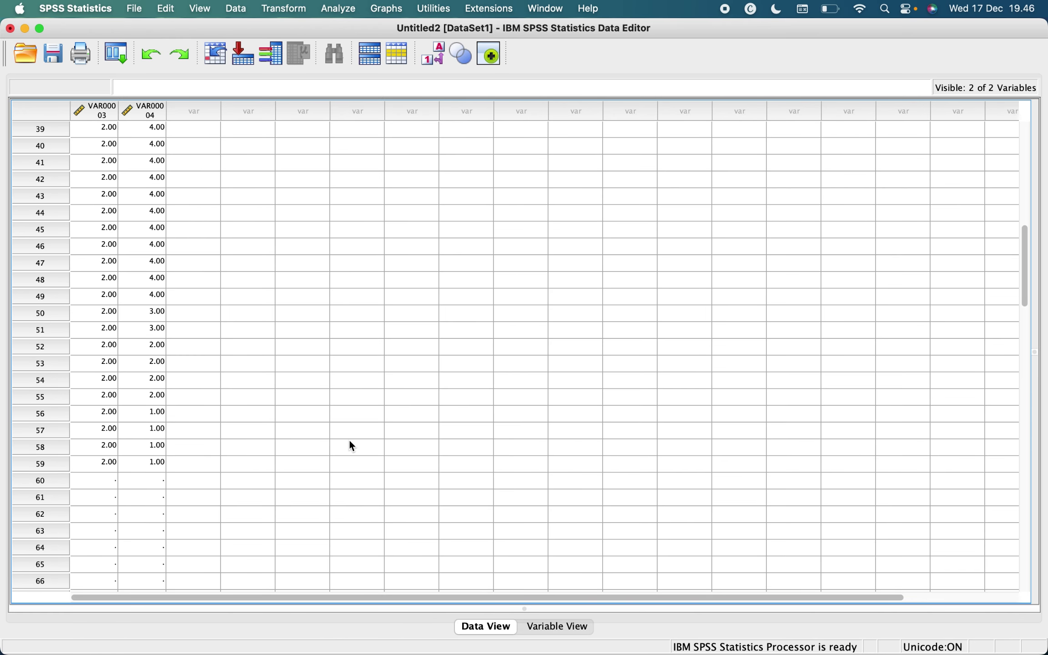
key("ctrl+Right")
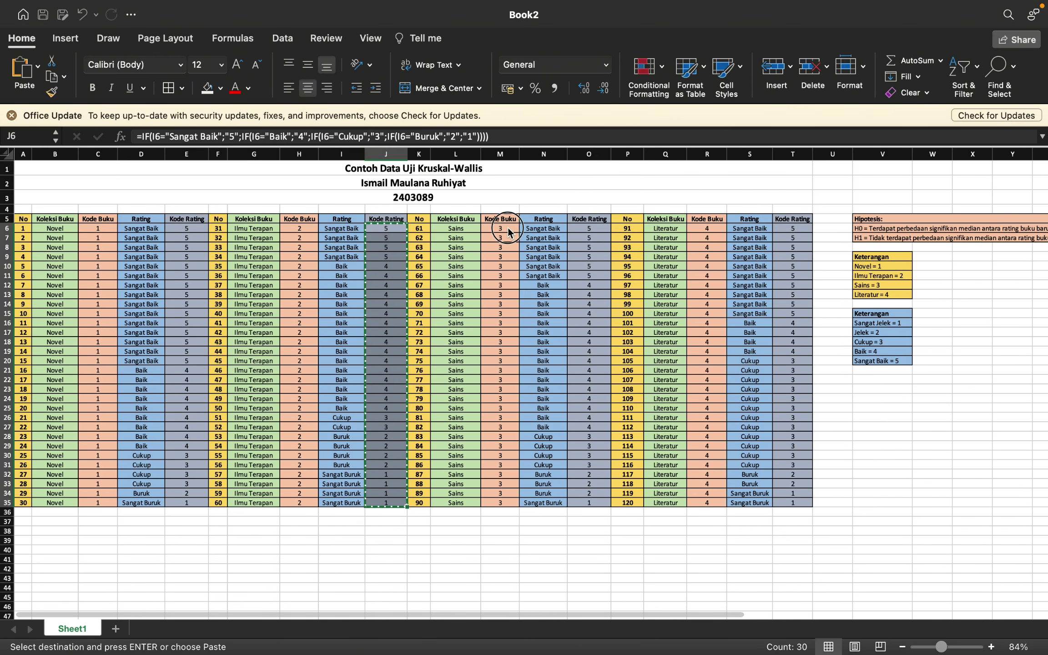
left_click_drag(500, 228, 499, 502)
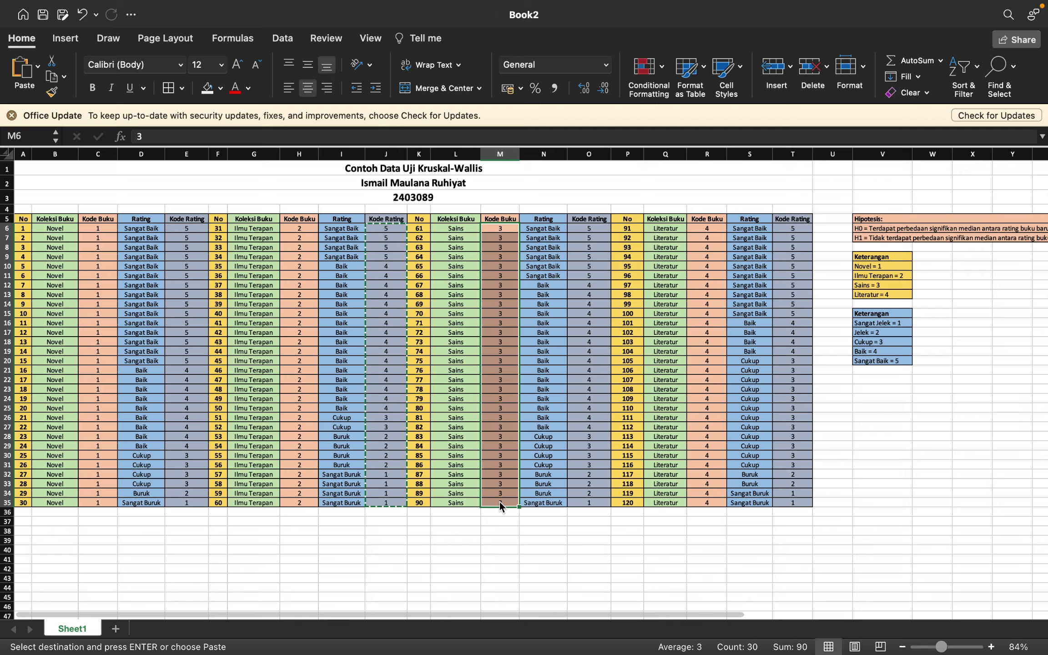
key("super+c")
key("ctrl+Left")
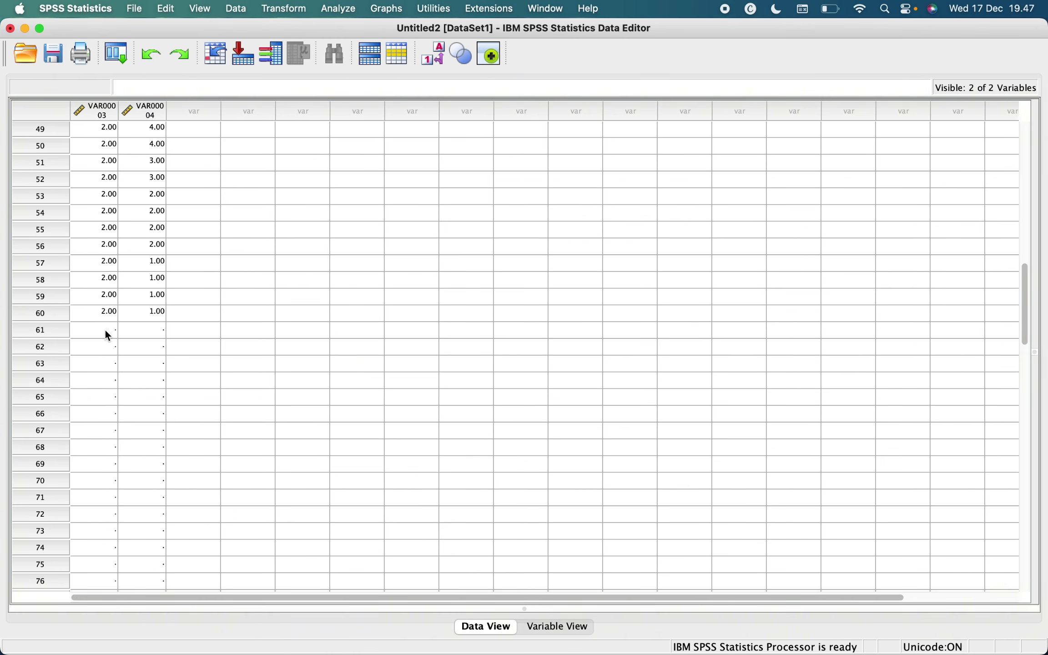
left_click(104, 329)
key("super+v")
- Copy the Sains Kode Rating values (O6:O35) from Excel into the second SPSS column, starting at row 61
key("ctrl+Right")
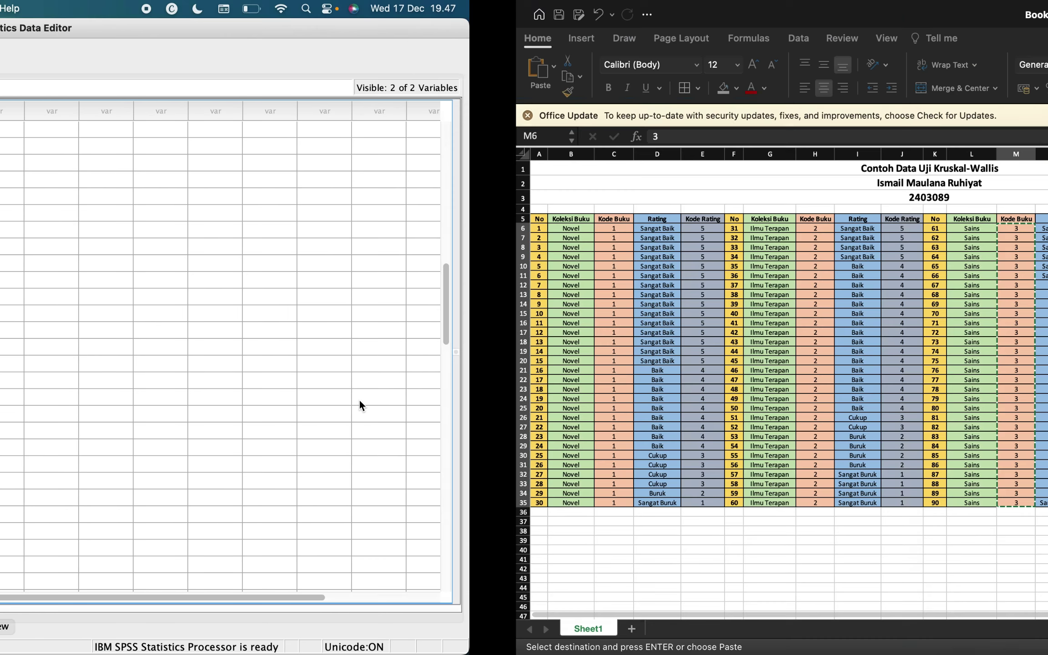
left_click_drag(590, 230, 586, 502)
key("super+c")
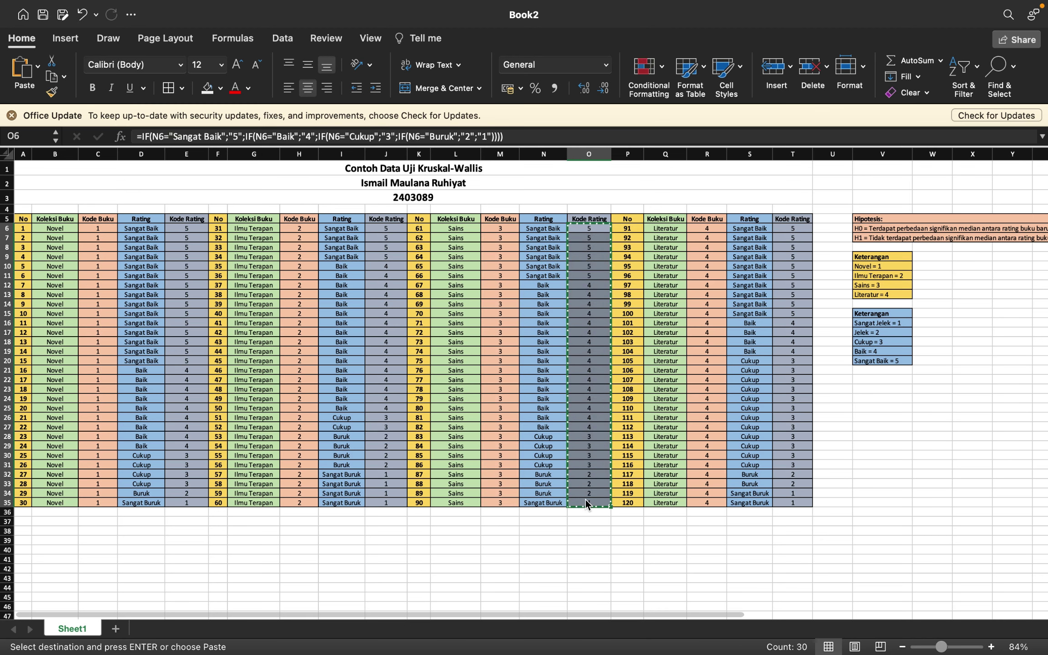
key("ctrl+Right")
left_click(157, 335)
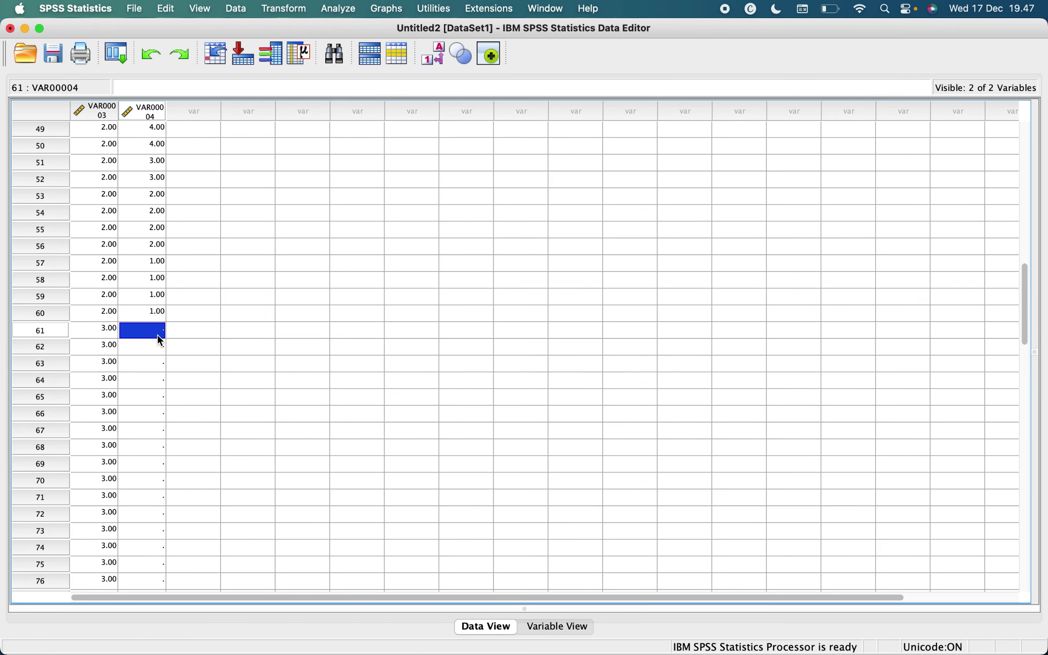
key("super+v")
- Copy the Literatur Kode Buku values (R6:R35) from Excel into the first SPSS column, starting at row 91
scroll(292, 444, "down", 2)
scroll(292, 445, "down", 12)
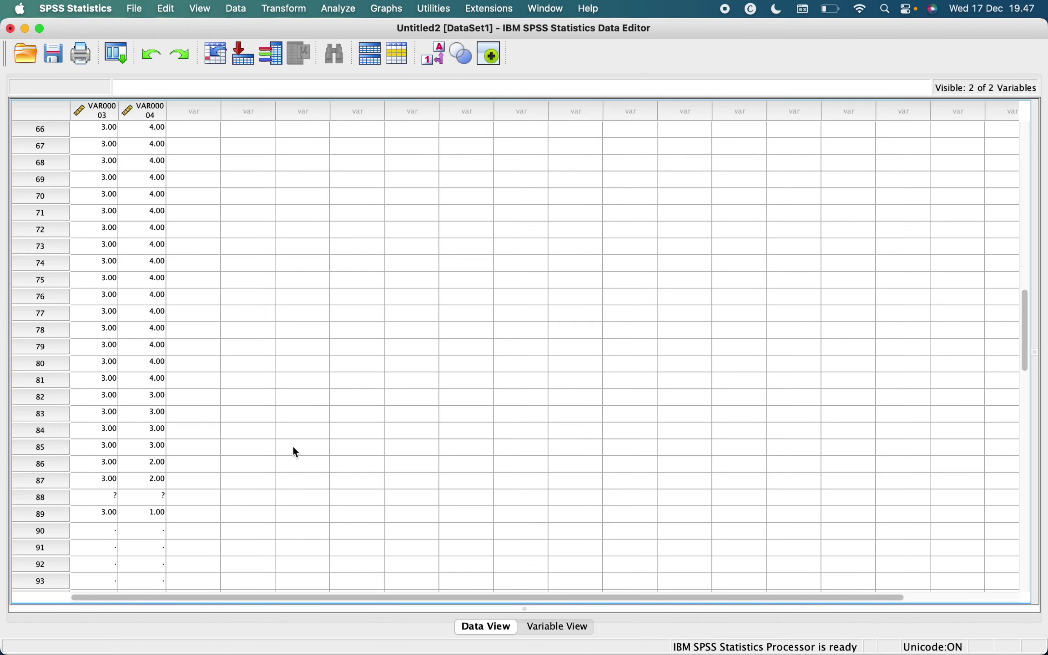
left_click(102, 150)
left_click(103, 162)
key("ctrl+Right")
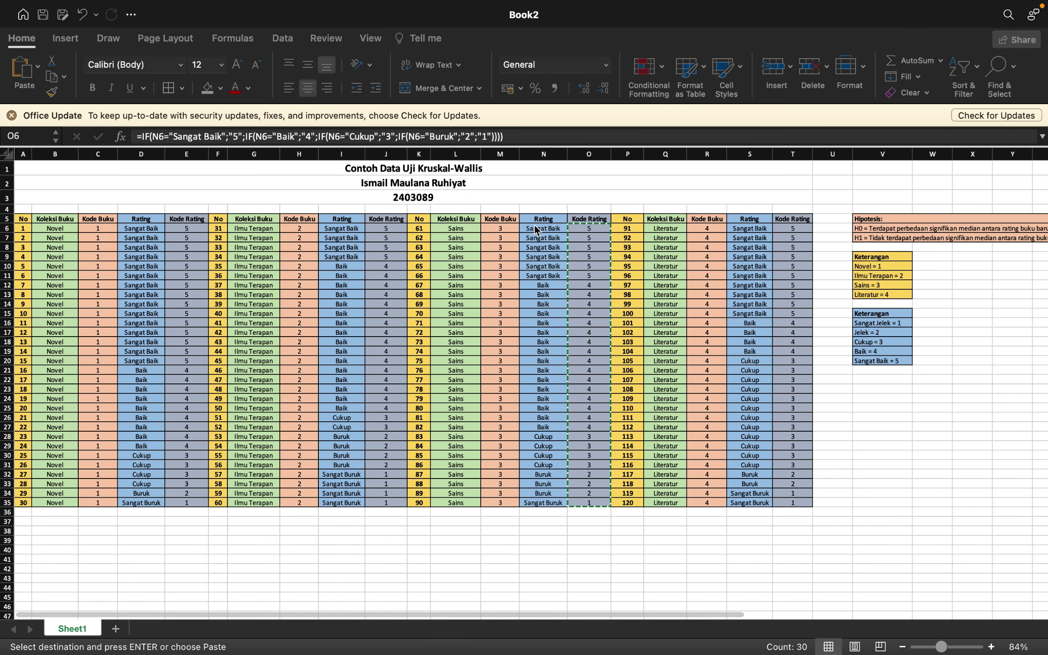
left_click_drag(706, 227, 710, 505)
key("cmd+c")
key("ctrl+Left")
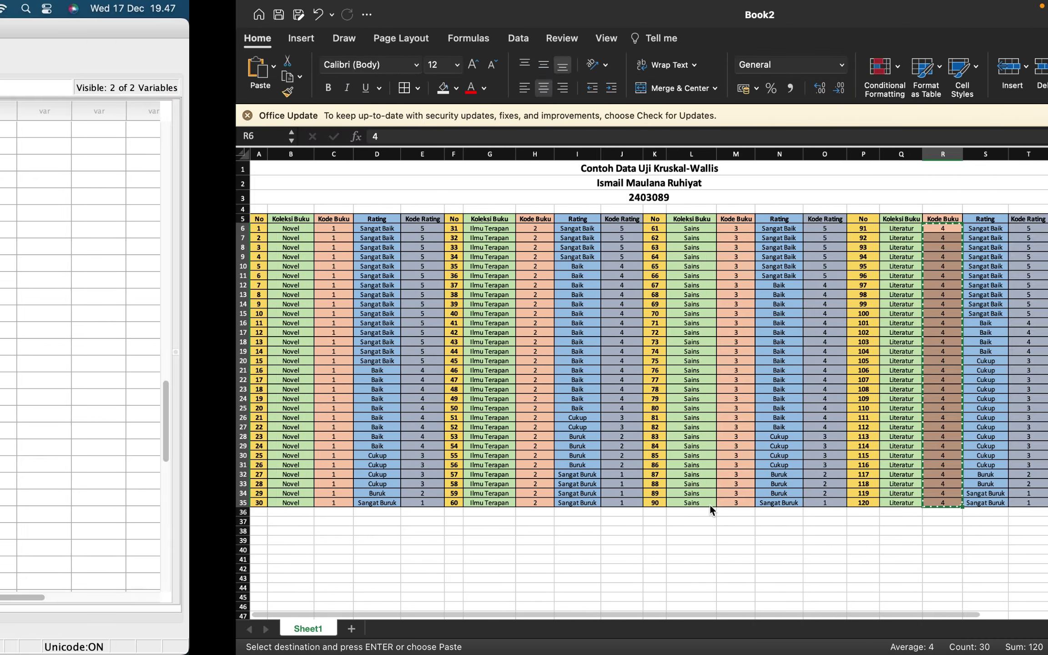
left_click(99, 167)
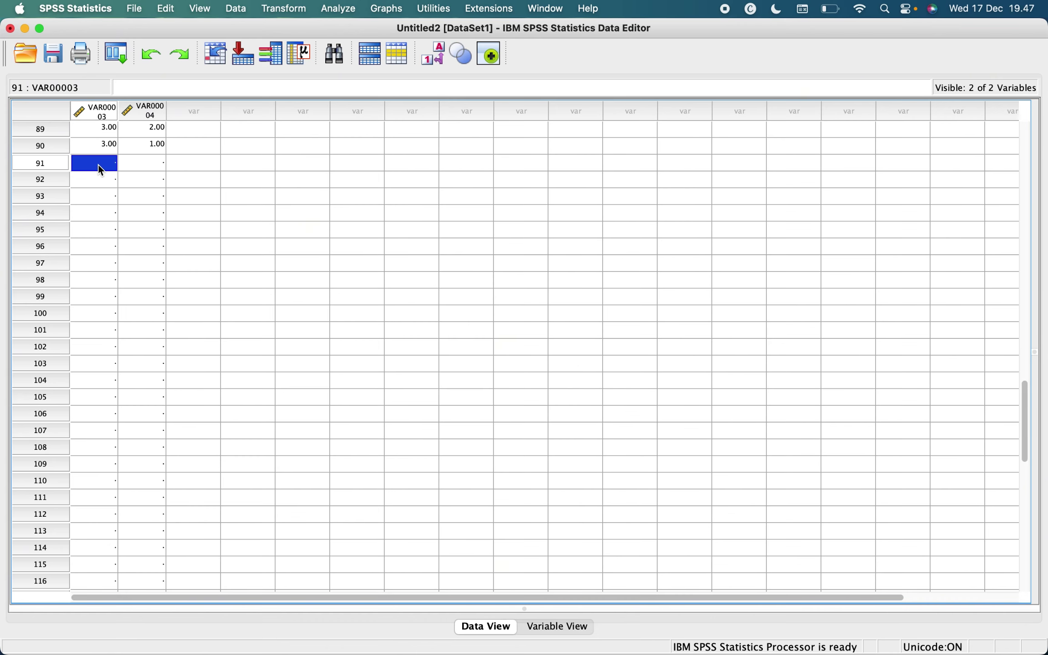
key("super+v")
- Copy the Literatur Kode Rating values (T6:T35) from Excel into the second SPSS column, starting at row 91
key("ctrl+Right")
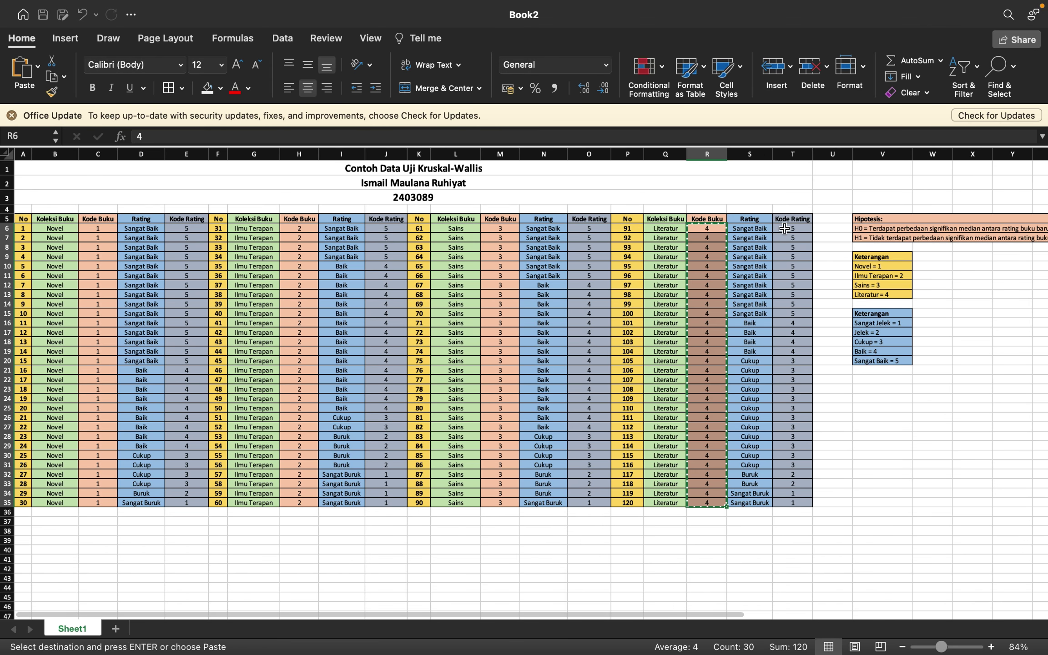
left_click_drag(794, 227, 793, 501)
key("super+c")
key("ctrl+Right")
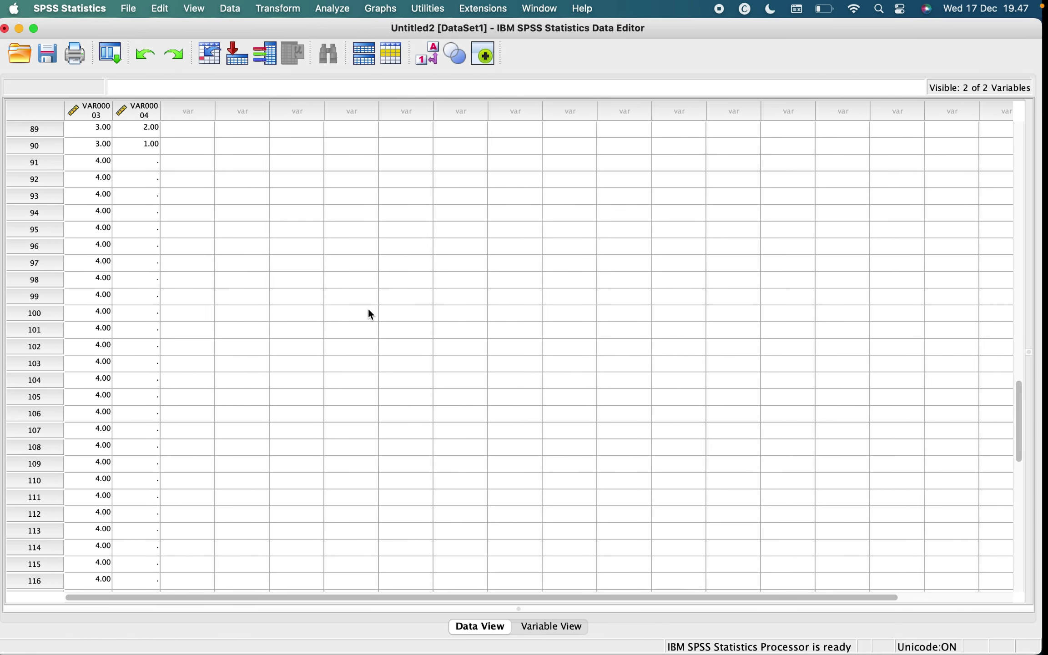
left_click(163, 166)
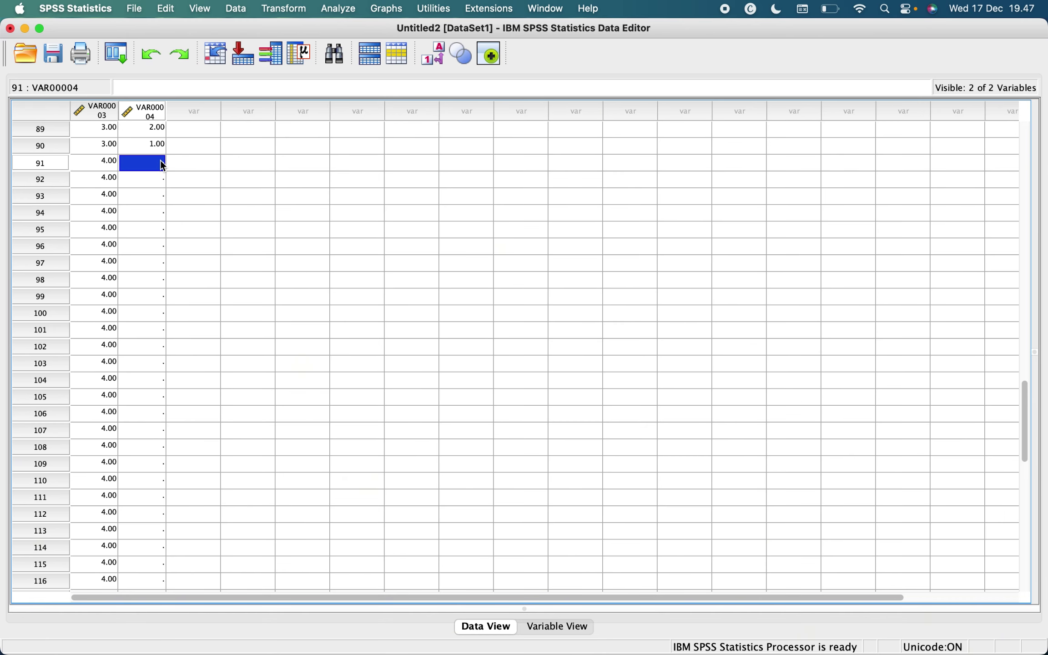
key("super+v")
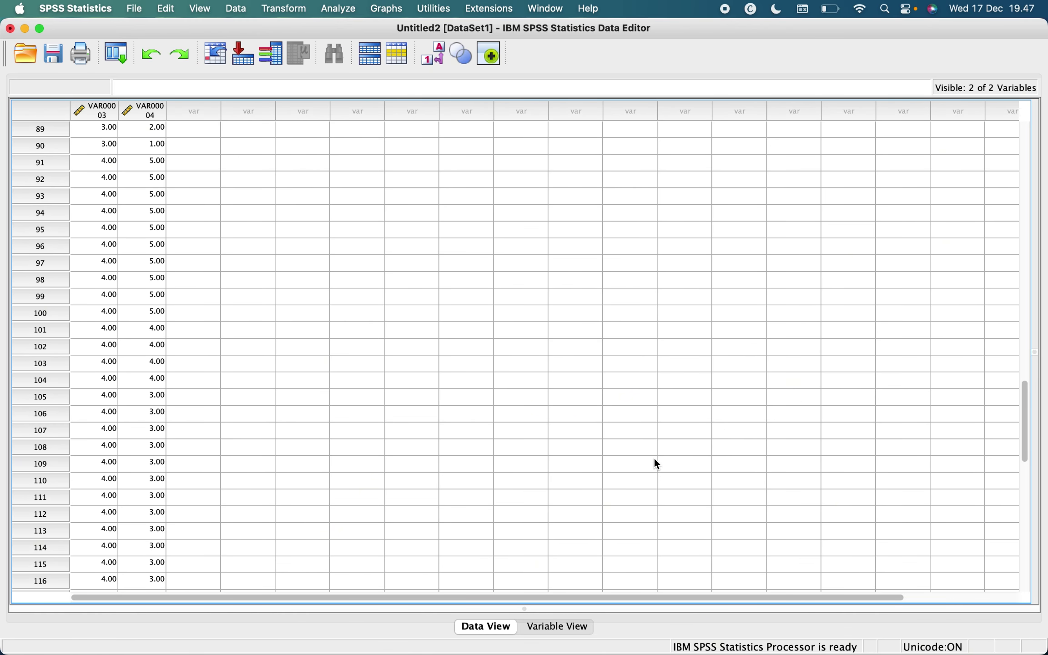
- Rename the first variable to Jenis_Buku and the second variable to Rating
scroll(654, 460, "up", 20)
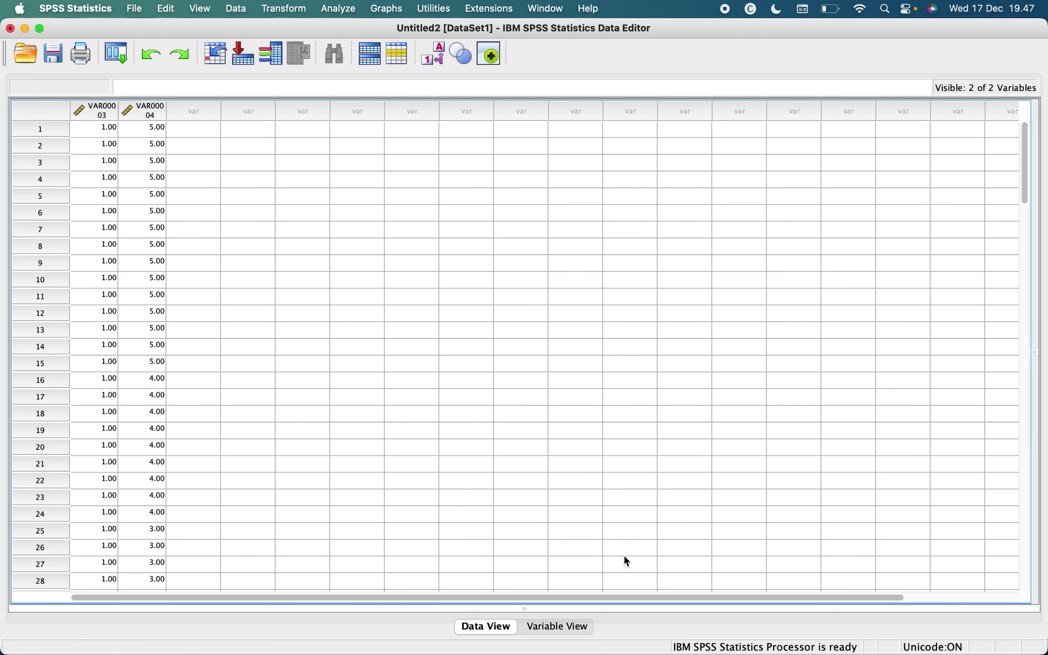
left_click(564, 625)
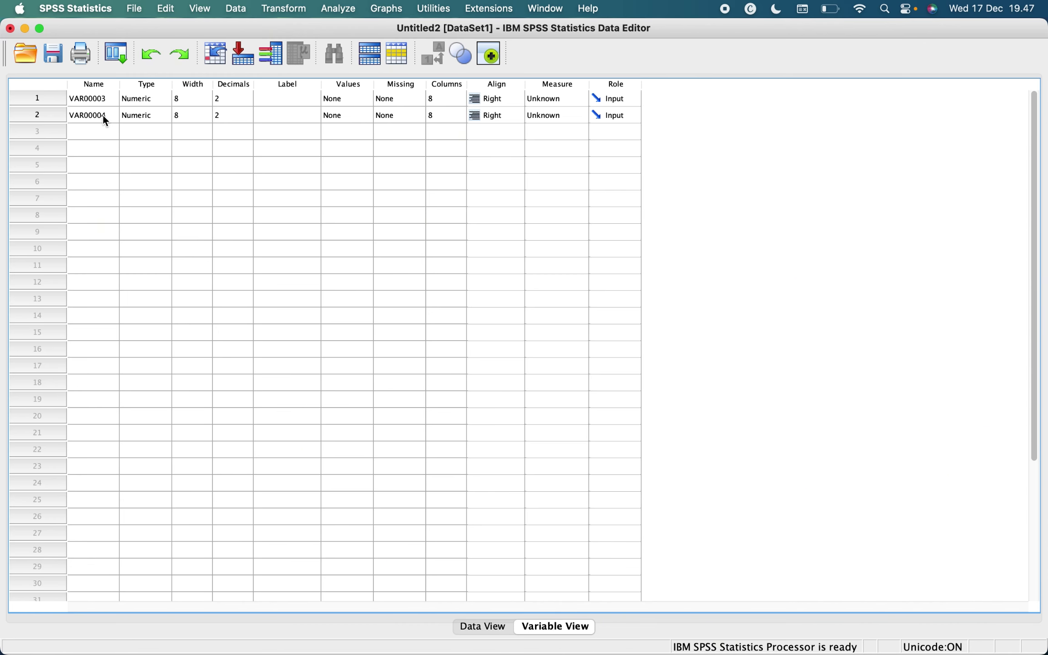
left_click(91, 97)
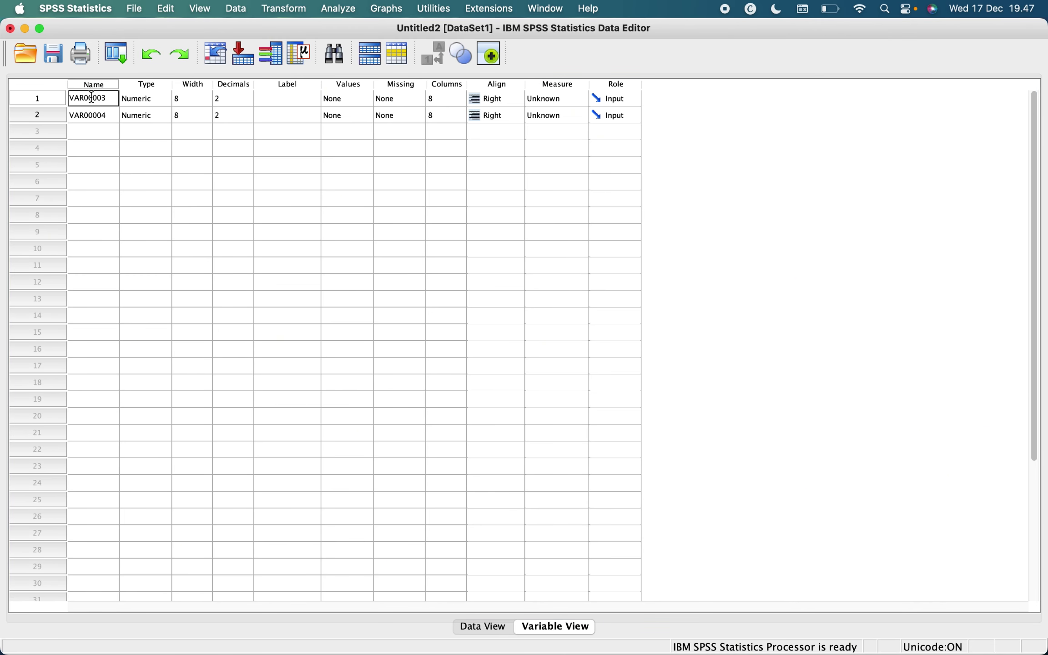
double_click(91, 97)
type("Jenis_Buku")
double_click(100, 115)
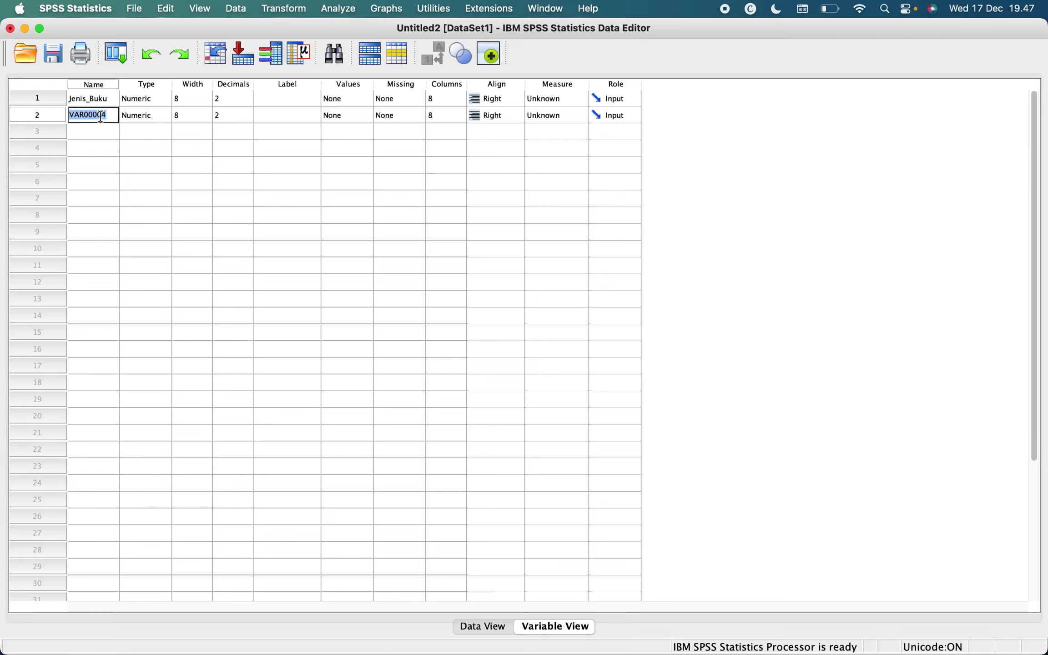
type("Rating")
- Set the decimals of both the Jenis_Buku and Rating variables to 0
left_click(242, 100)
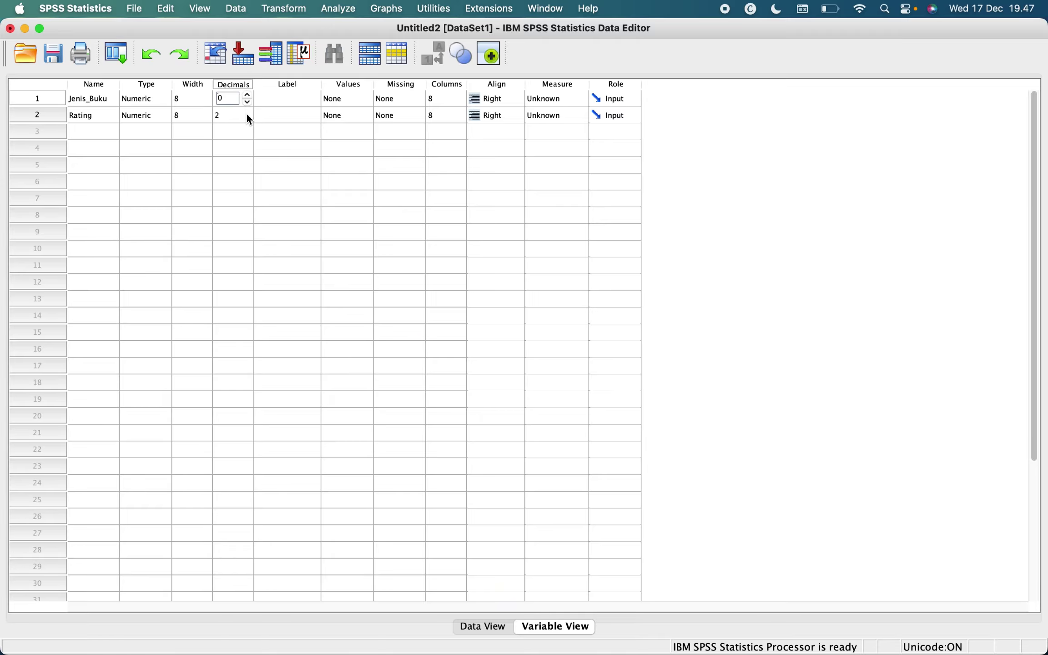
left_click(246, 115)
left_click(247, 119)
- Label the Jenis_Buku variable "Jenis Buku Baru" and the Rating variable "Rating Pemustaka"
left_click(296, 100)
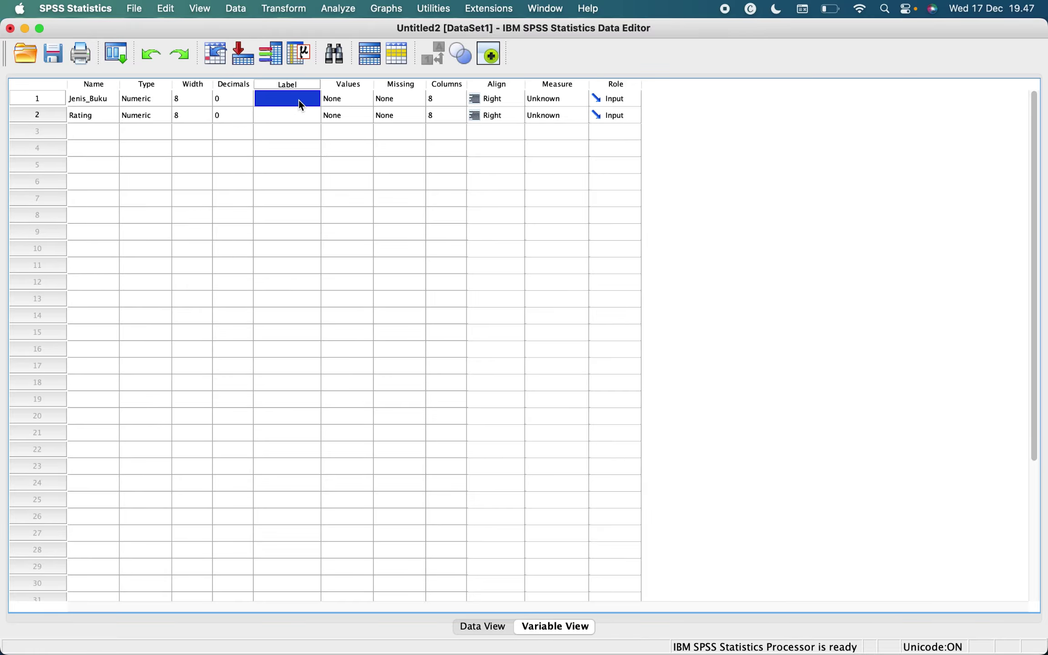
left_click(298, 98)
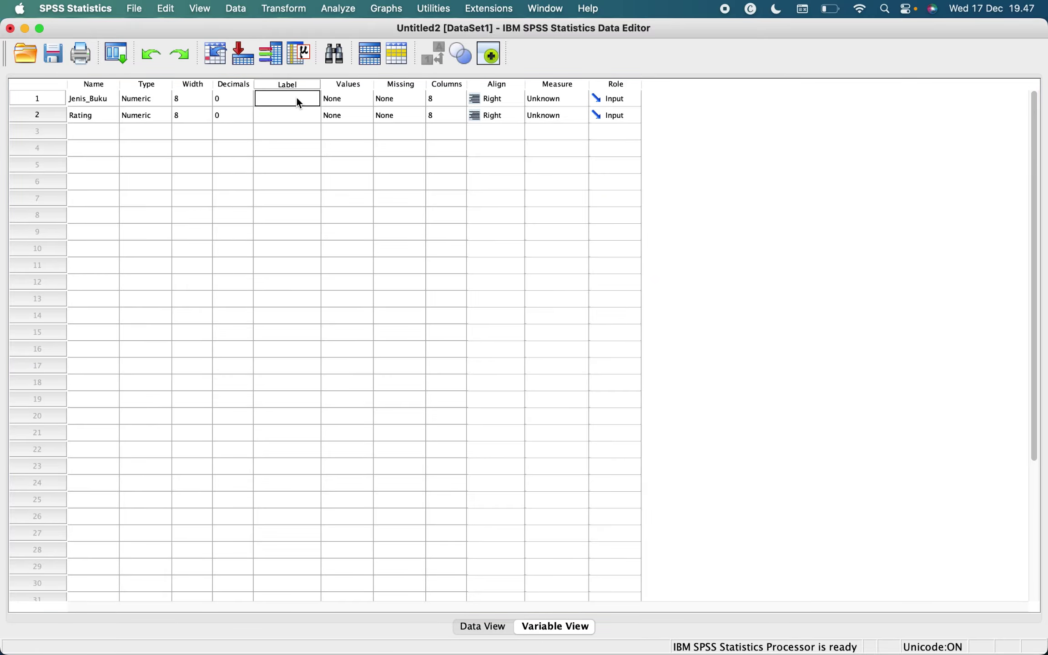
type("Jenis Buku Baru")
left_click(305, 113)
type("R")
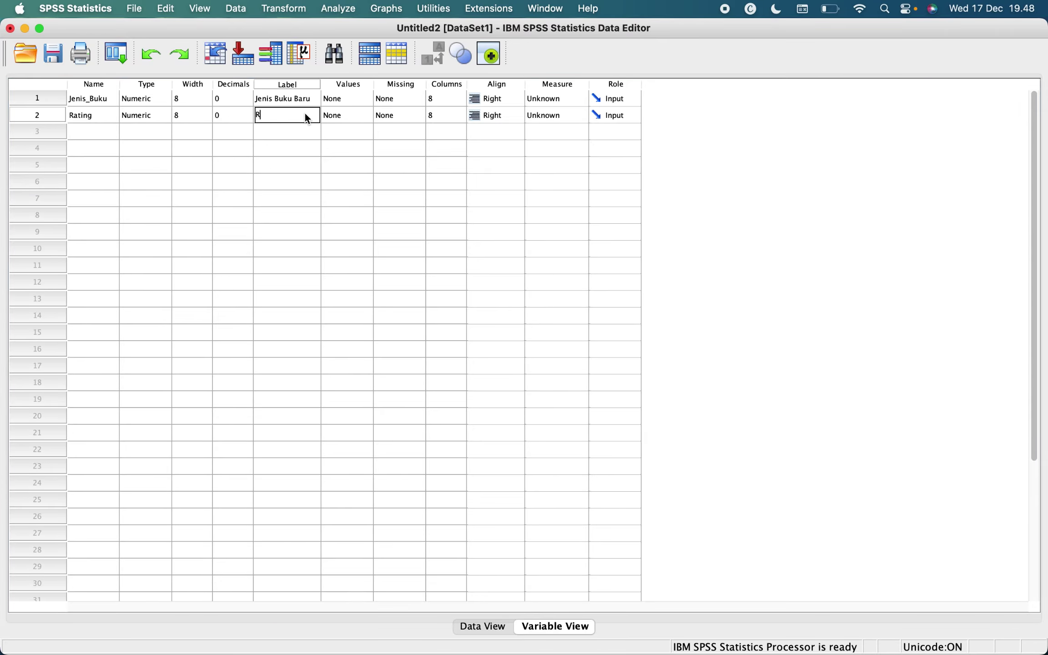
type("ating Pemustaka")
- Add value labels 1 = "Novel" and 2 = "Ilmu Terapan" to the Jenis_Buku variable
left_click(350, 103)
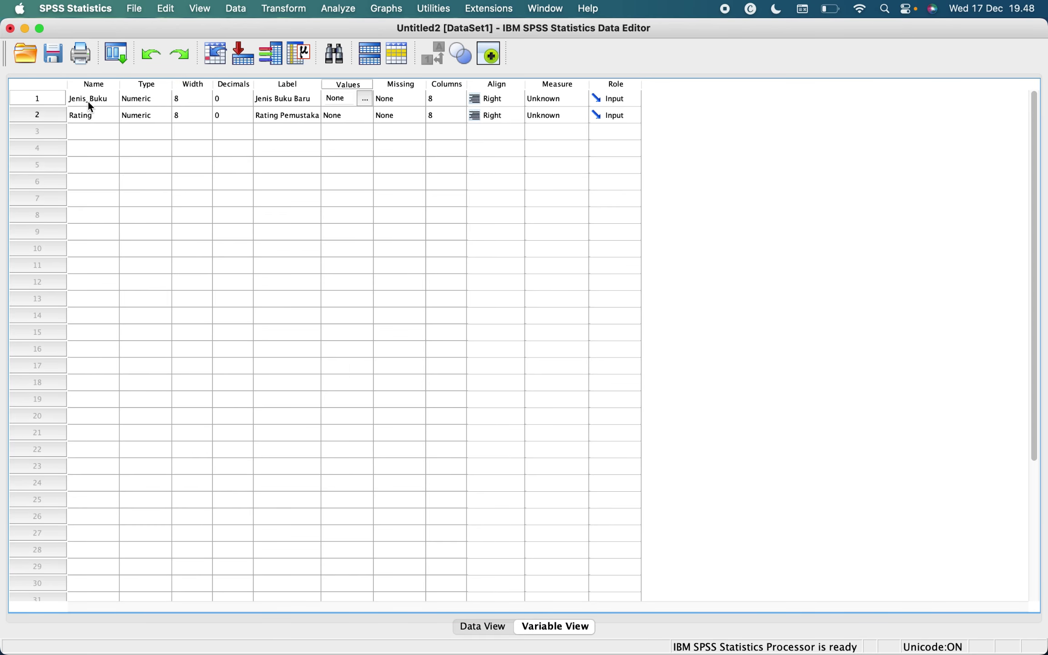
left_click(364, 99)
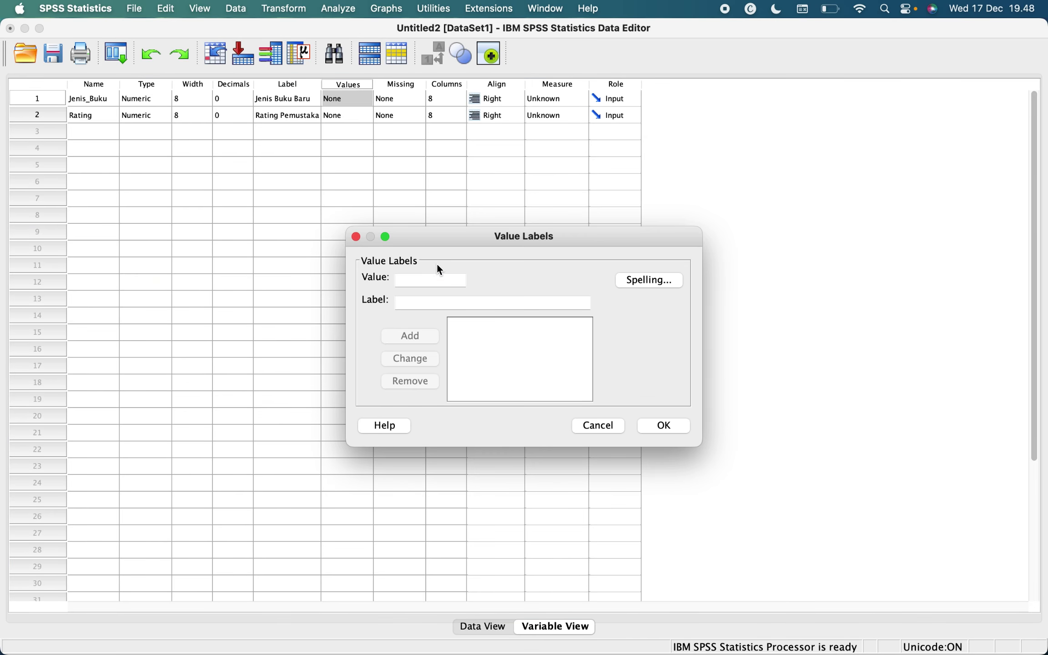
left_click(423, 303)
type("Novel")
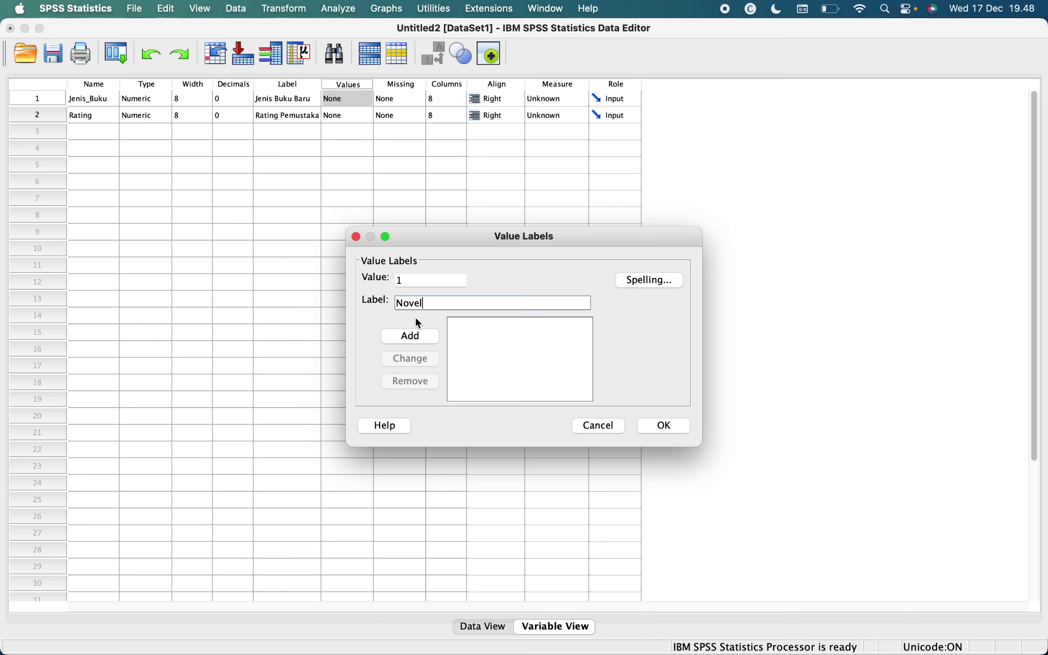
left_click(412, 337)
type("2")
left_click(421, 302)
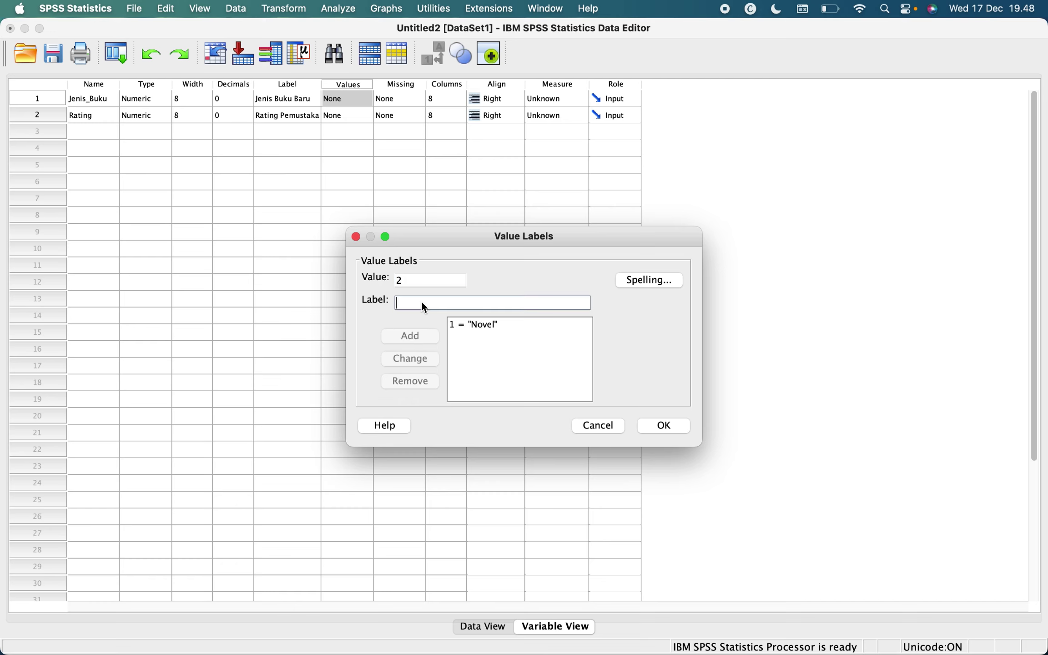
type("I")
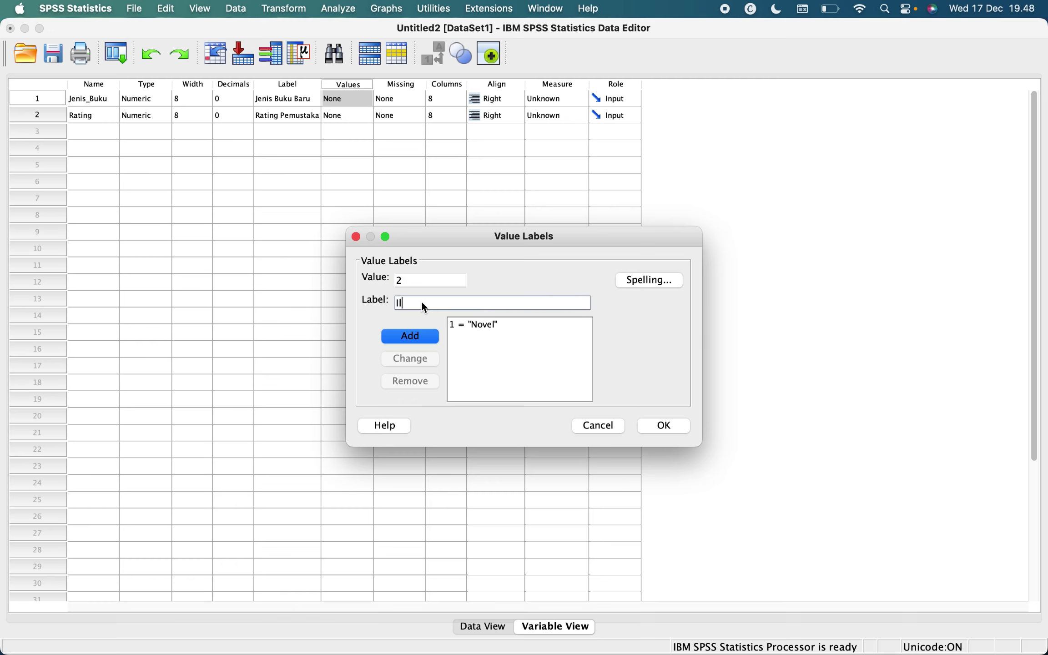
type("lmu Terapan")
left_click(423, 336)
- Add value labels 3 = "Sains" and 4 = "Literatur" to Jenis_Buku and confirm its value labels
type("3")
left_click(417, 302)
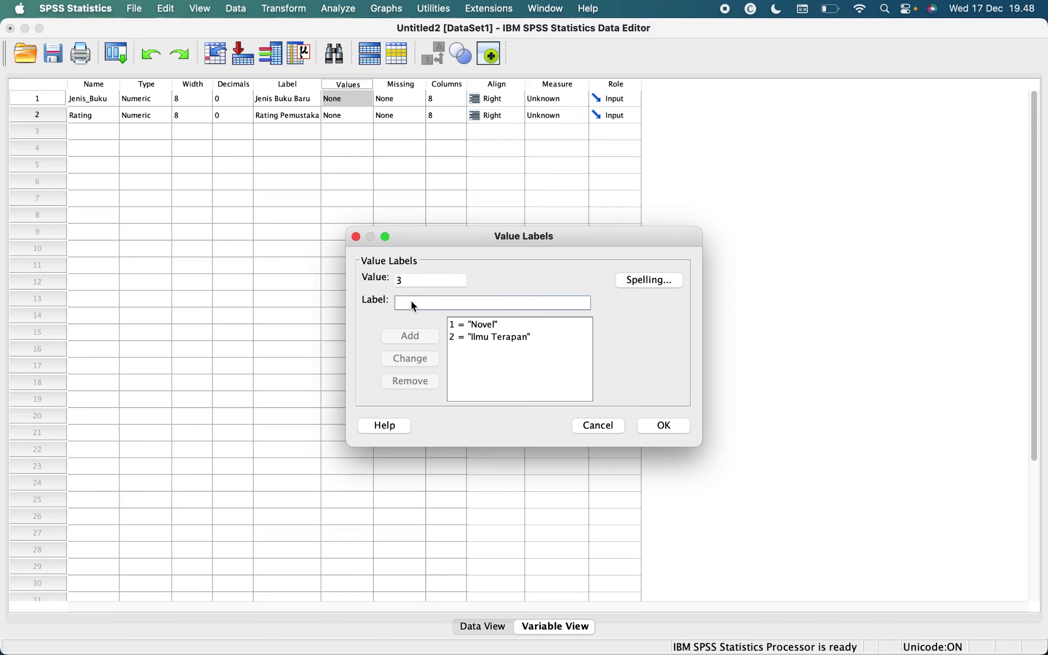
type("Sains")
left_click(417, 329)
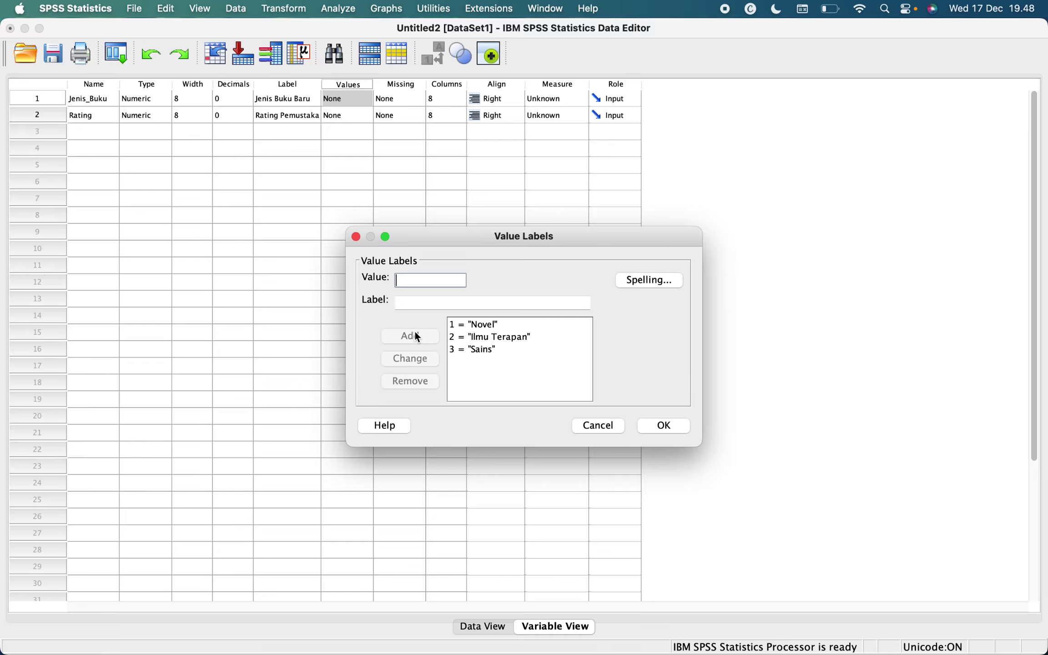
type("4")
left_click(412, 305)
type("Literatur")
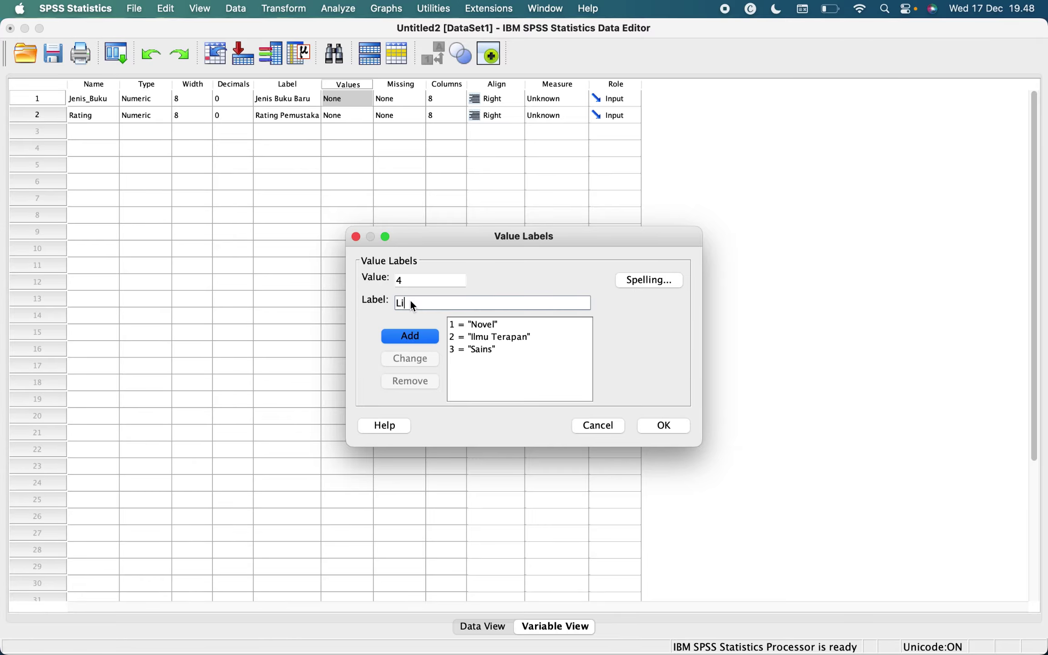
left_click(409, 337)
left_click(653, 430)
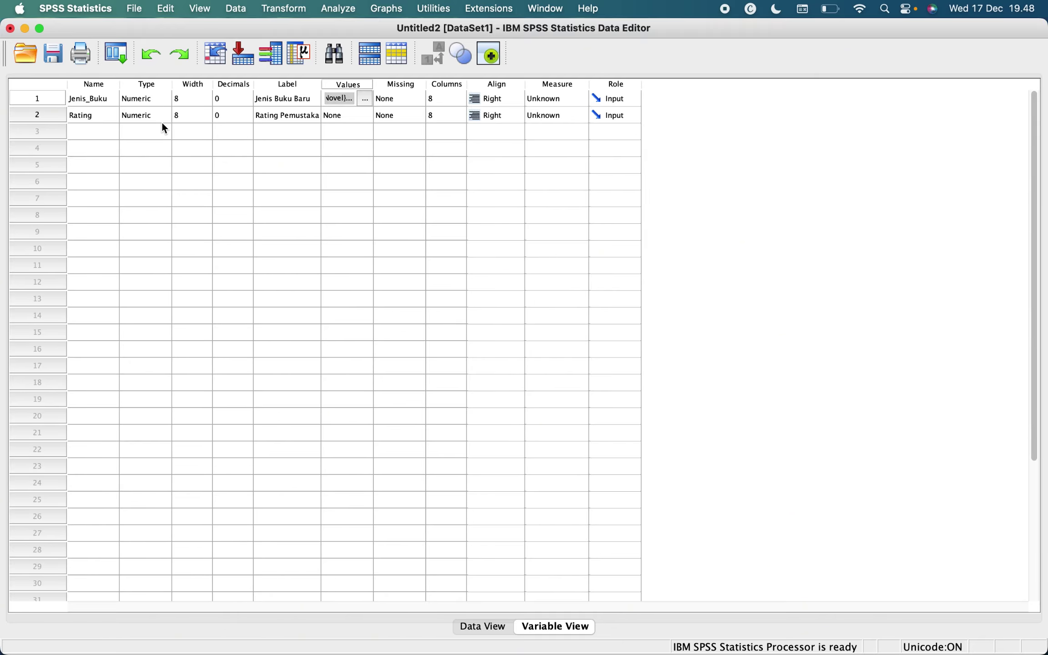
- Add value label 1 = "Sangat Buruk" to the Rating variable and start the entry for value 2
left_click(348, 113)
left_click(366, 115)
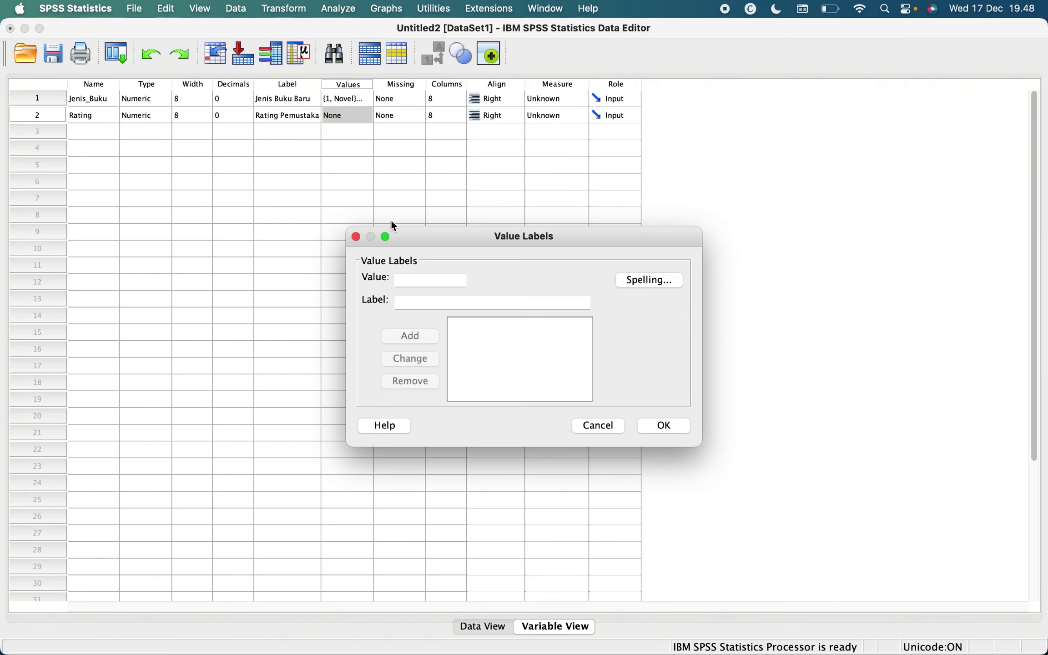
left_click(406, 279)
type("1")
left_click(418, 300)
type("Sangat Buruk")
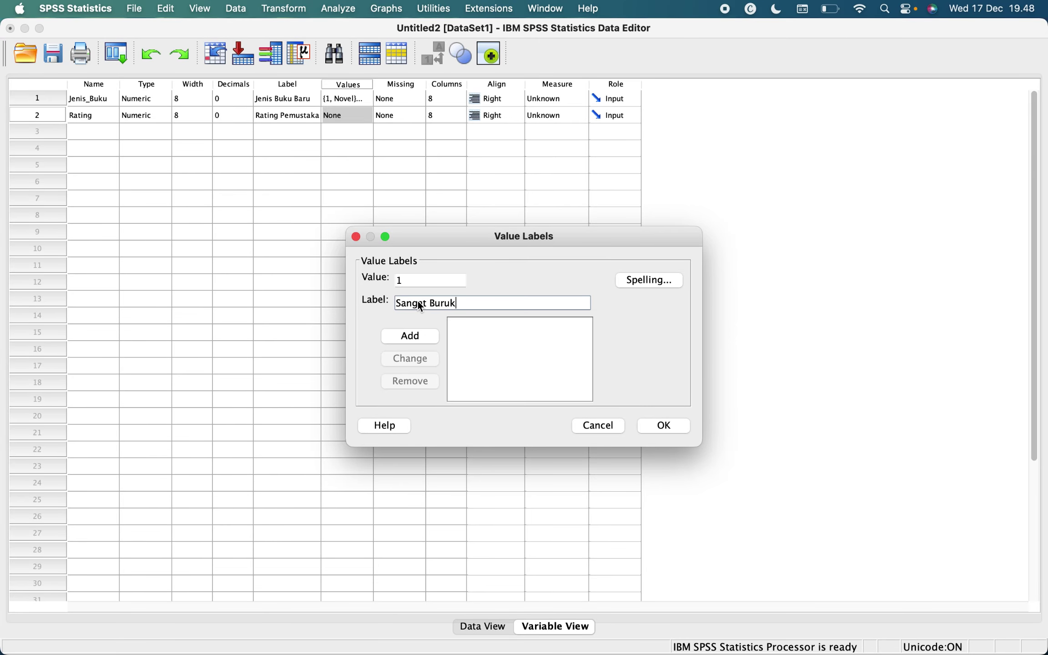
left_click(411, 336)
left_click(415, 280)
type("2")
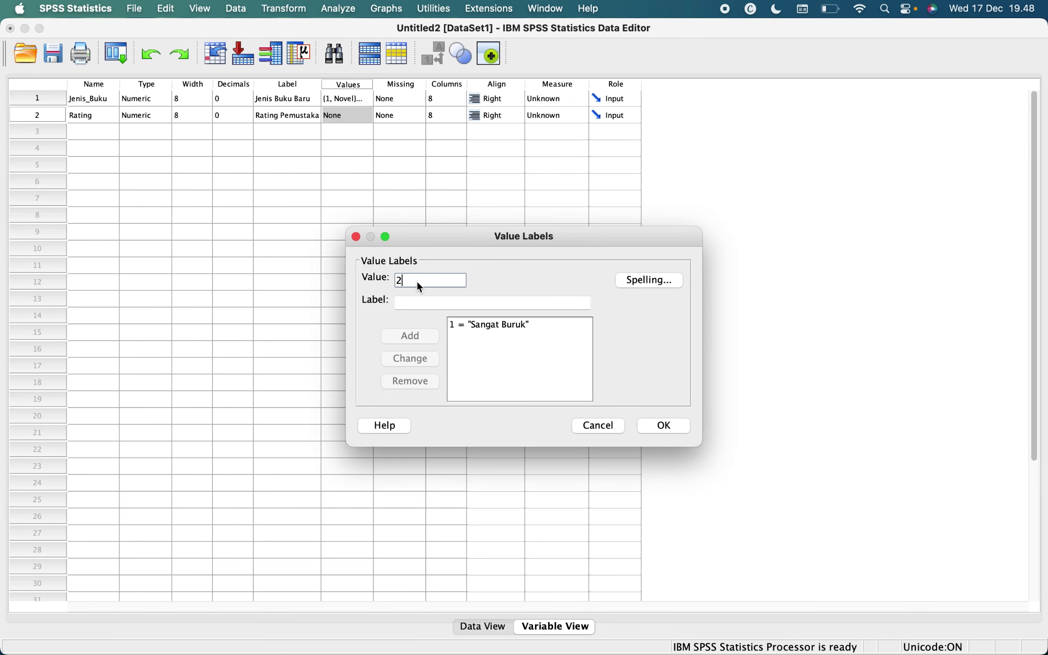